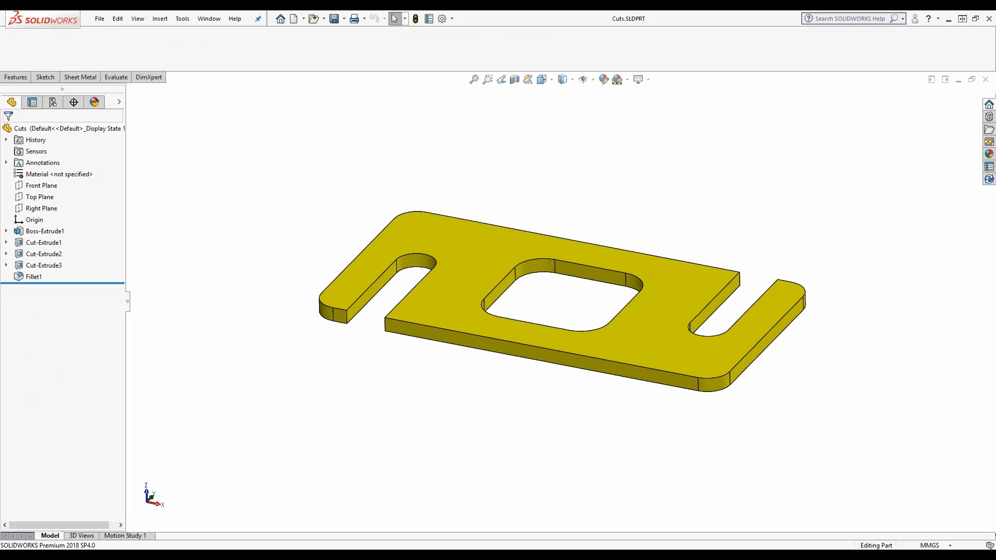
# Step: Load the SOLIDWORKS CAM 2018 add-in and widen the feature tree pane to expose its CAM trees
pyautogui.moveTo(400, 103); pyautogui.dragTo(420, 105)
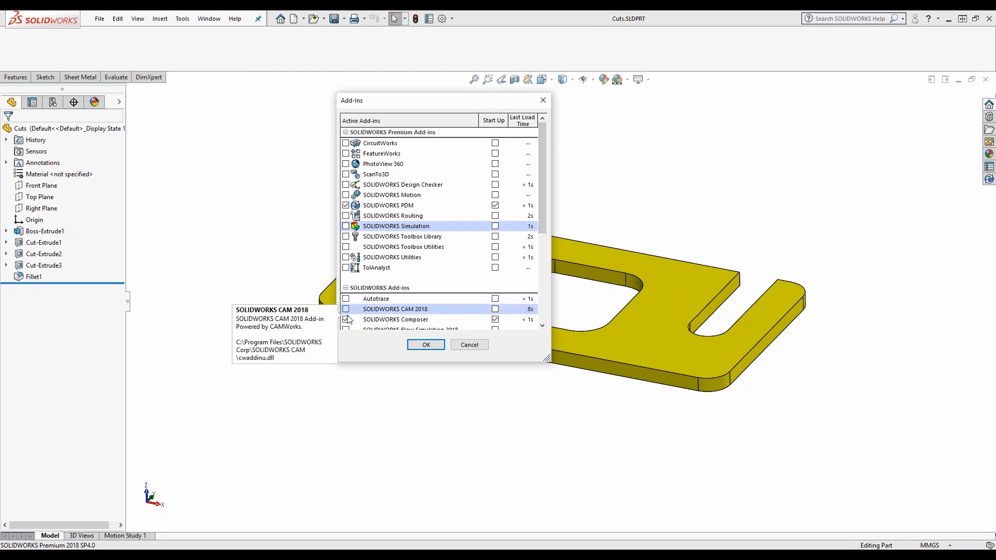
pyautogui.click(421, 346)
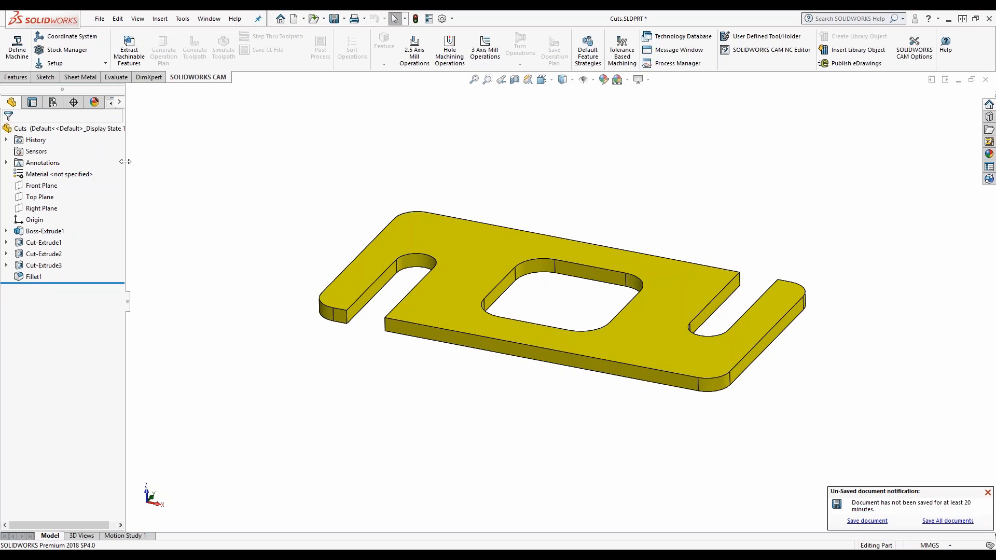
pyautogui.moveTo(125, 162); pyautogui.dragTo(188, 161)
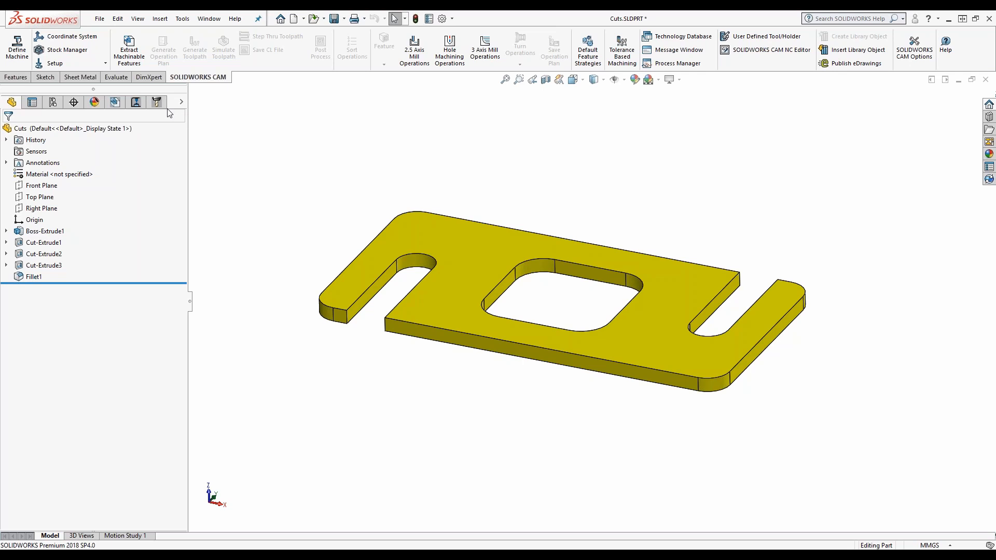
# Step: Define the fixture coordinate system with its origin at the upper front-left vertex of the part bounding box
pyautogui.click(115, 102)
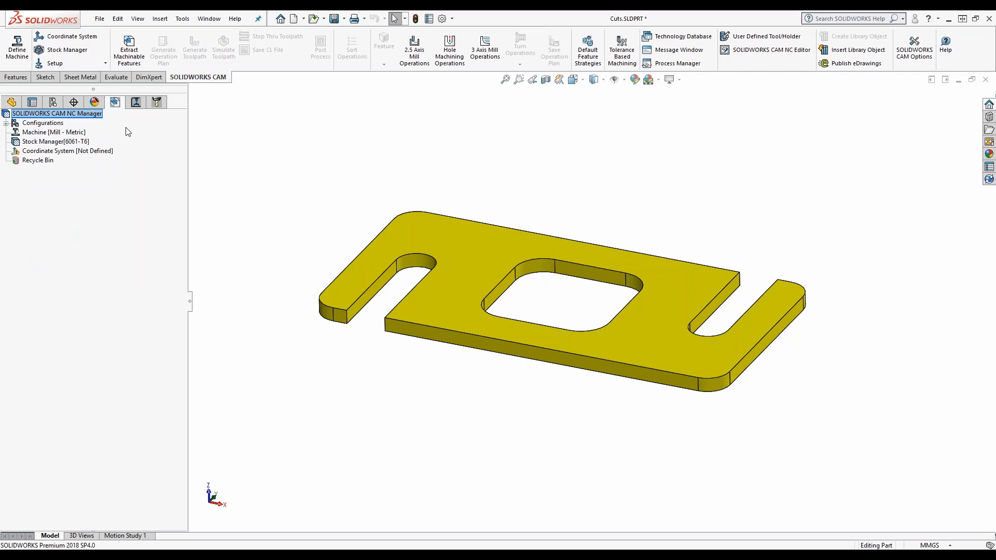
pyautogui.rightClick(41, 153)
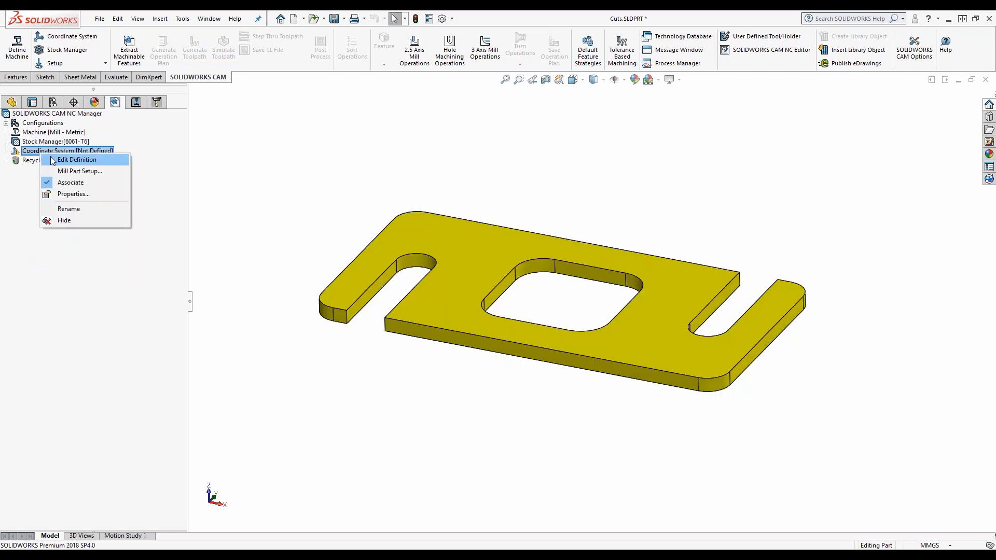
pyautogui.click(62, 159)
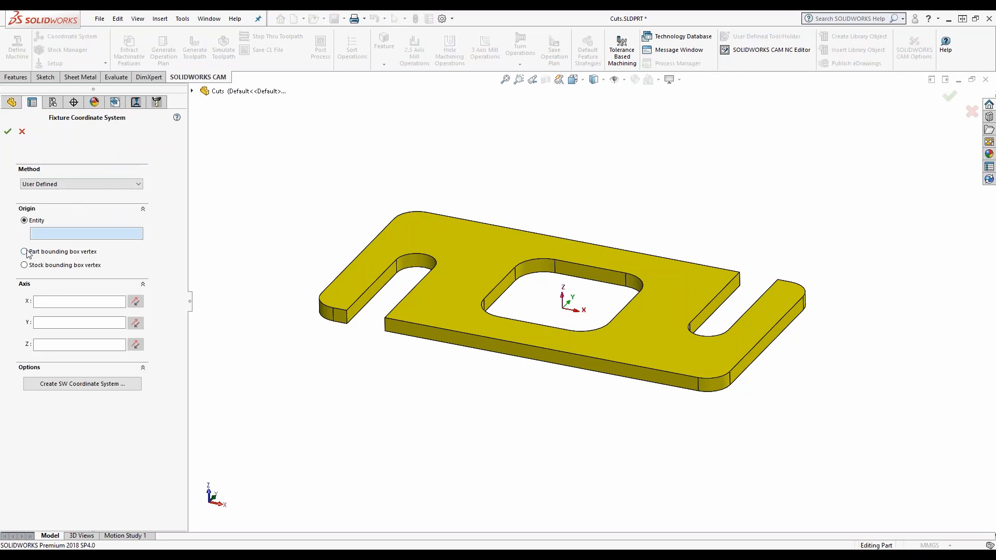
pyautogui.click(25, 252)
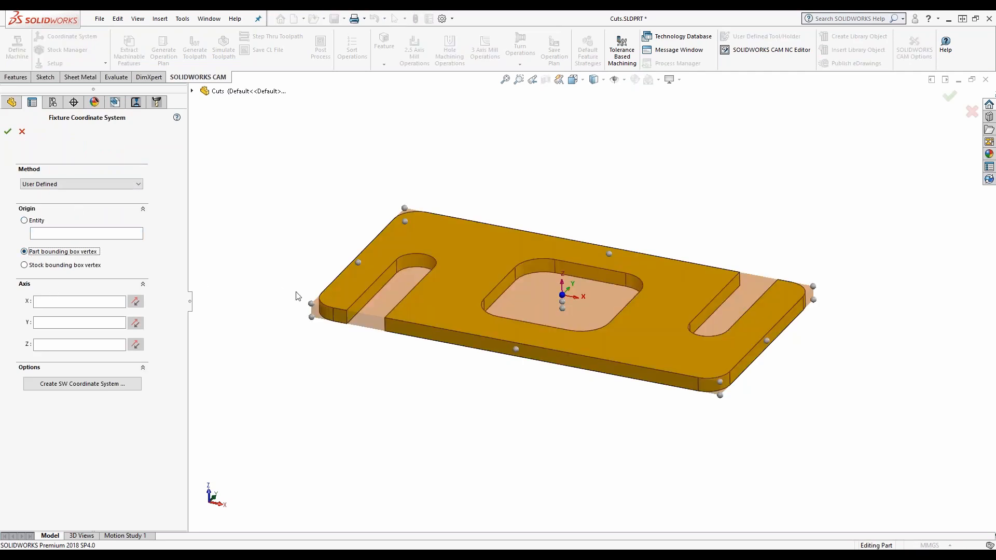
pyautogui.click(311, 304)
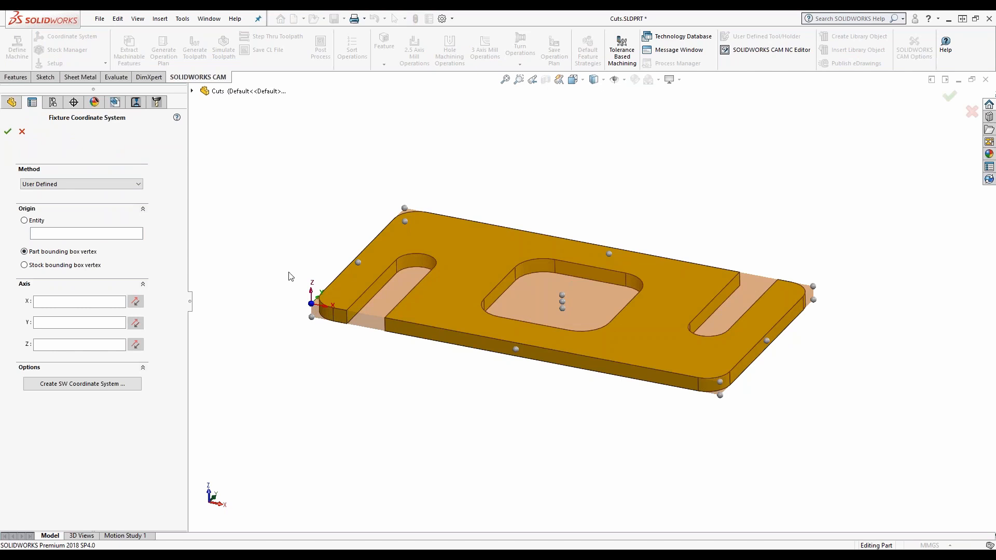
pyautogui.click(9, 132)
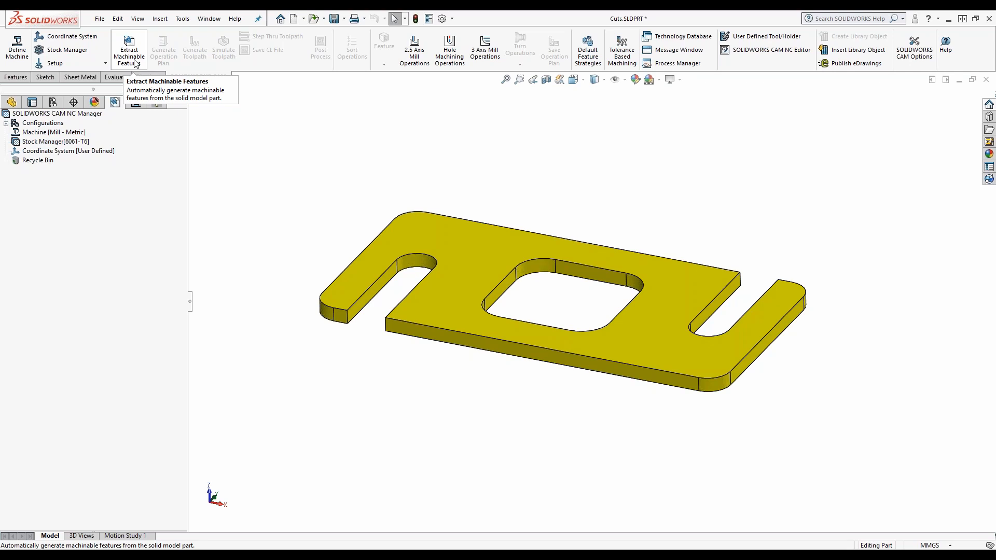
# Step: Extract the plate's machinable features and generate the milling operation plan and toolpaths
pyautogui.click(134, 54)
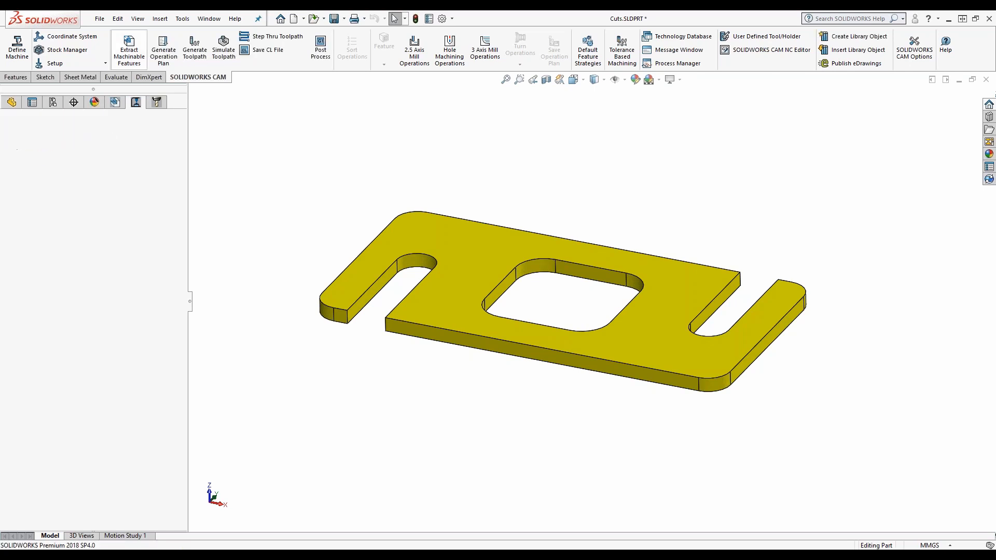
pyautogui.moveTo(91, 225)
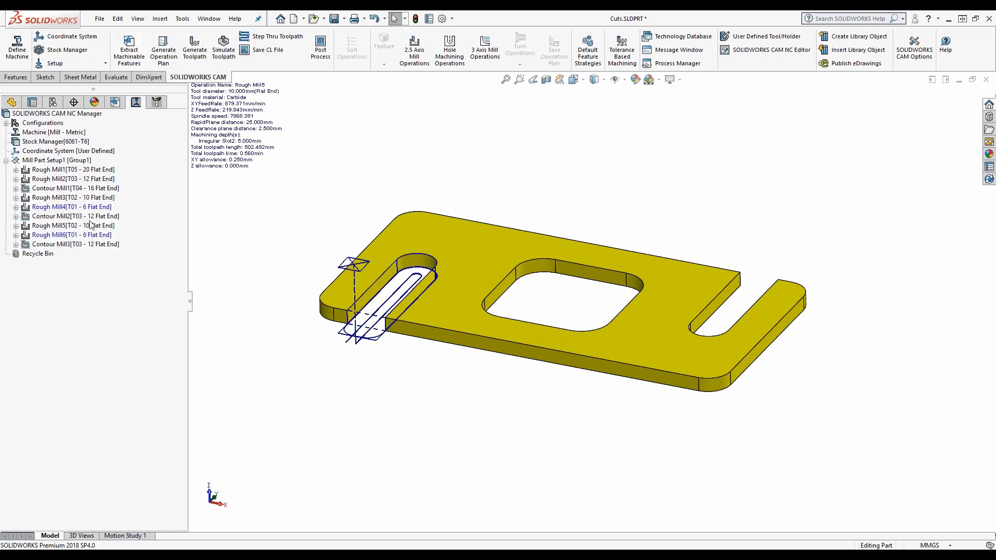
# Step: Review the extracted feature list and preview the toolpaths of Rough Mill1, Rough Mill2 and Rough Mill3
pyautogui.click(115, 102)
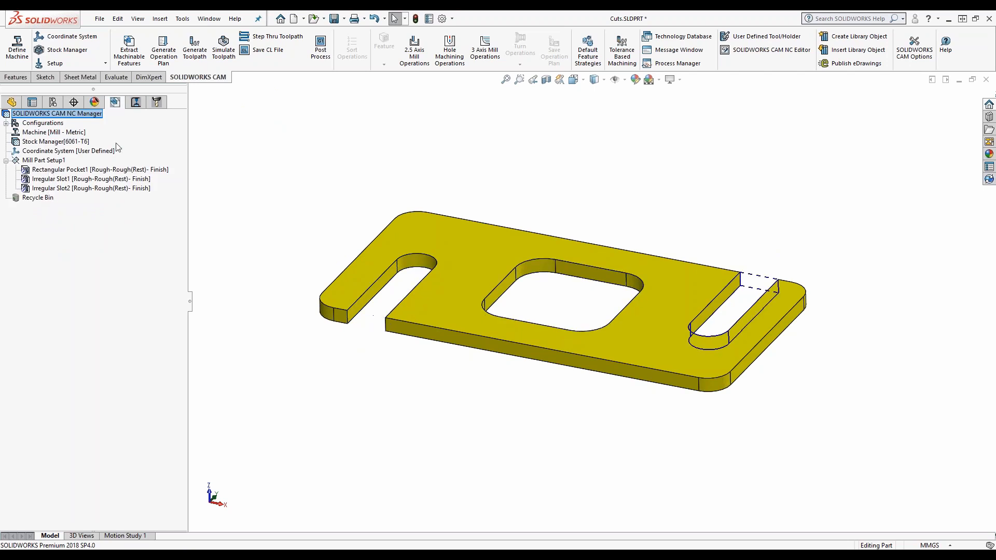
pyautogui.click(135, 102)
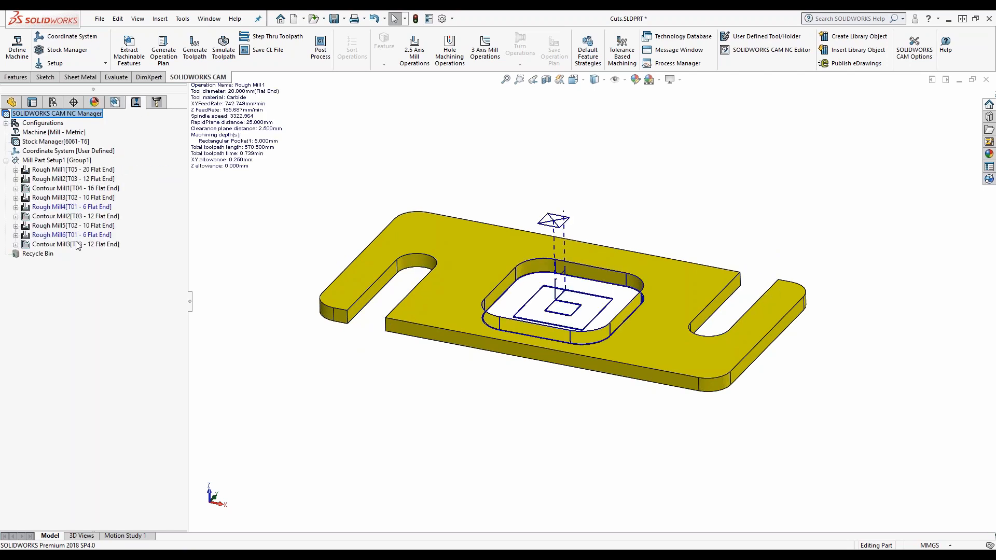
pyautogui.click(48, 171)
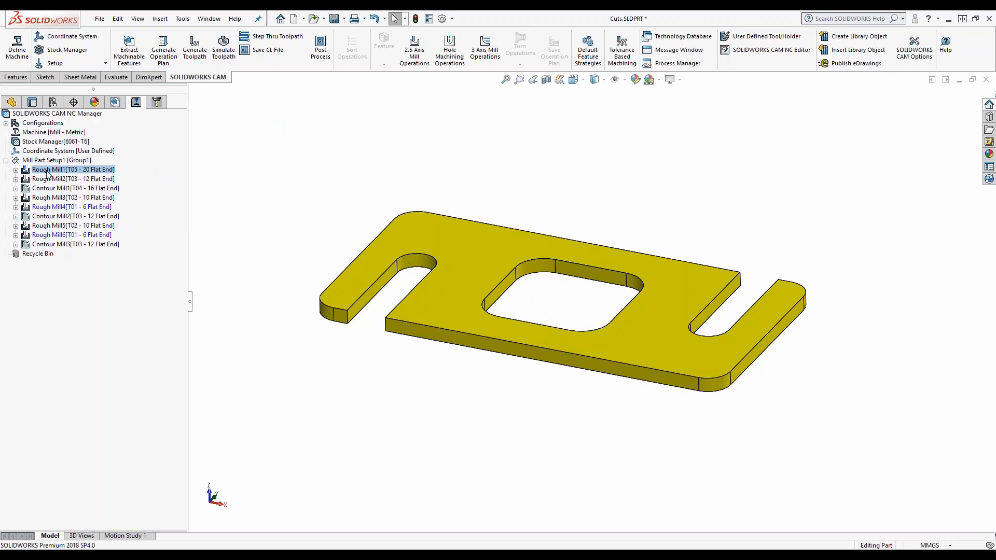
pyautogui.click(49, 178)
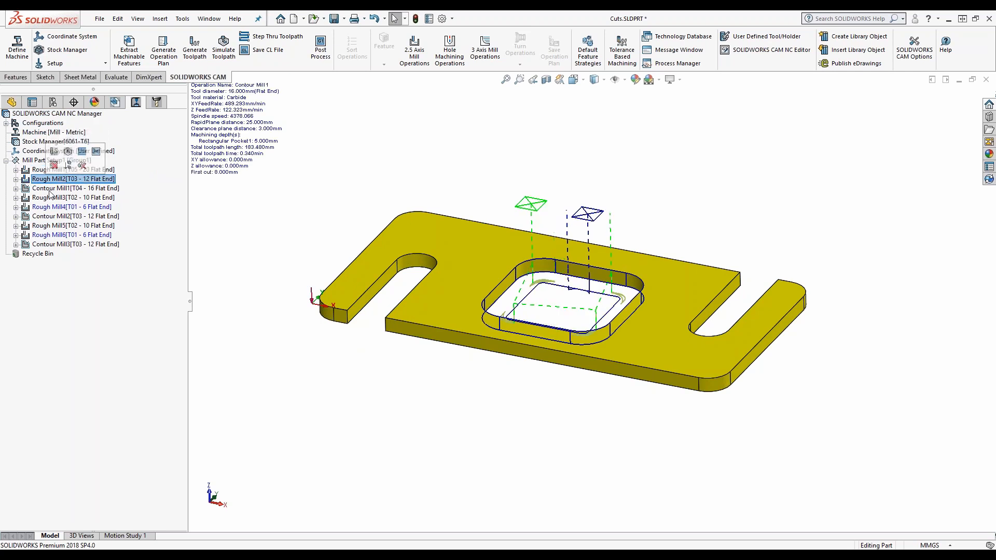
pyautogui.click(52, 197)
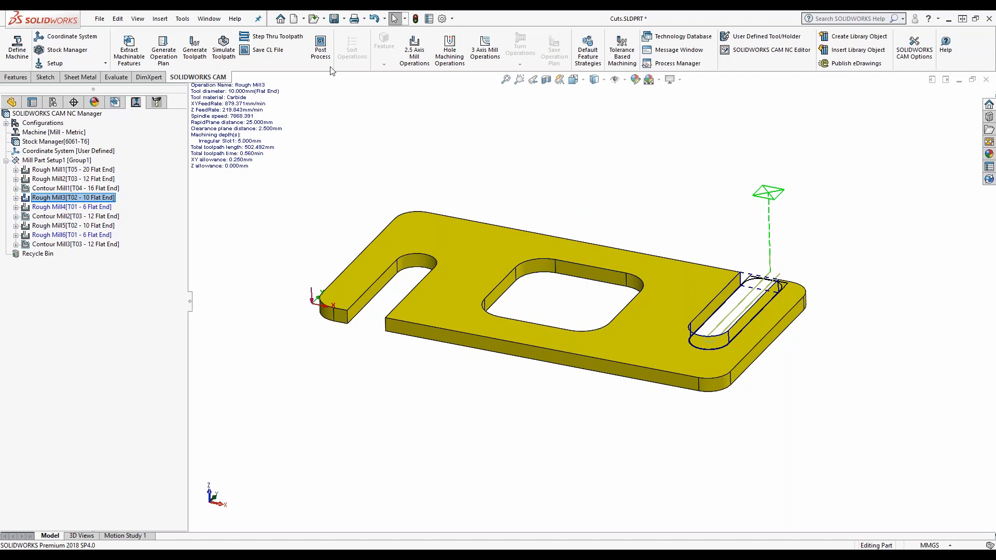
# Step: Post-process the operations to Cuts.txt in the Class files folder using the M3Axis-Tutorial format
pyautogui.click(320, 49)
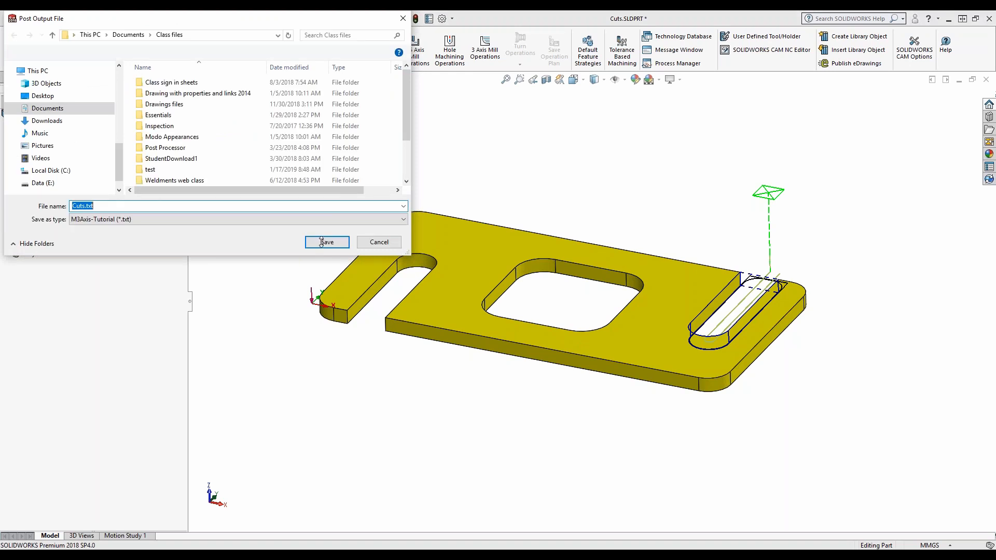
pyautogui.click(321, 242)
pyautogui.click(521, 285)
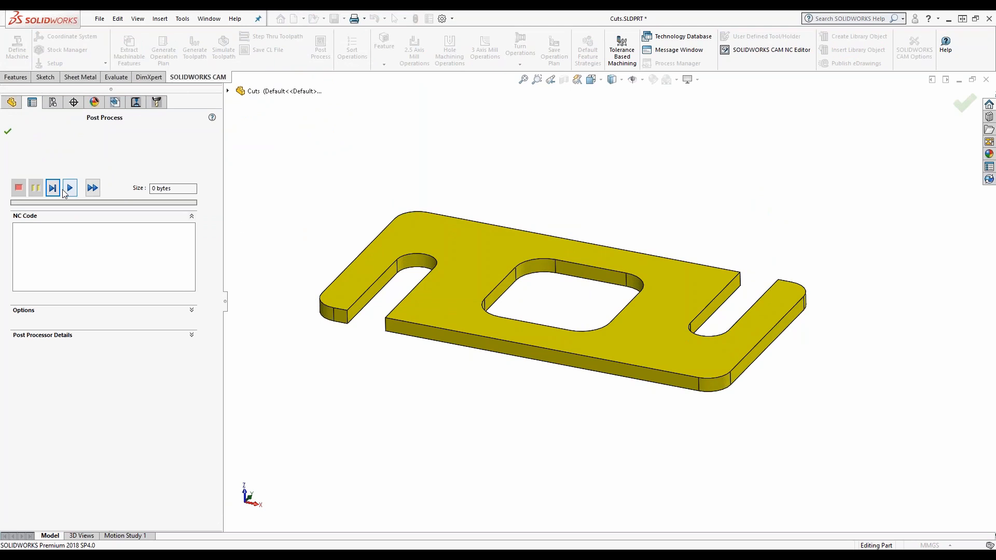
pyautogui.click(70, 189)
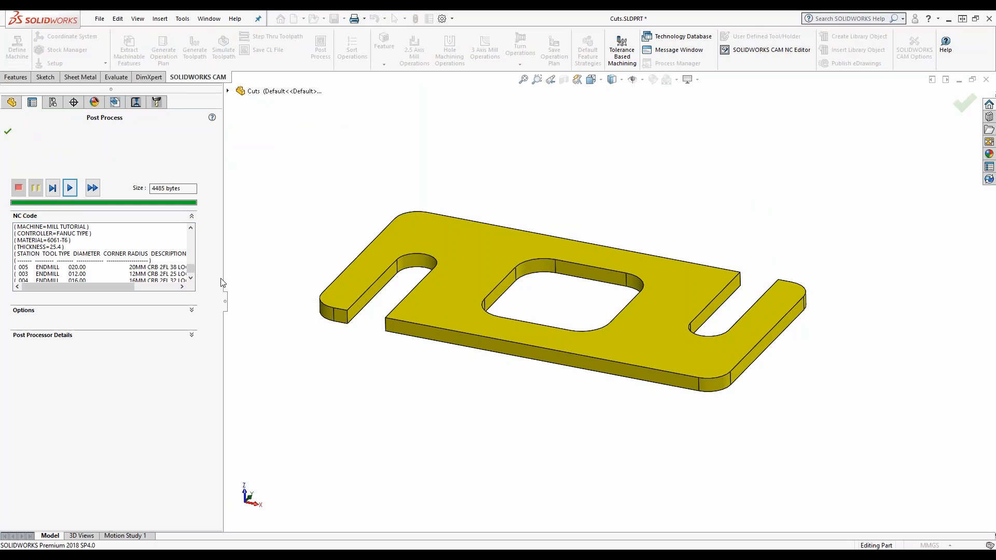
# Step: Check the generated NC code and output options, and finish post-processing with the G-code opened in SOLIDWORKS CAM NC Editor
pyautogui.moveTo(191, 268); pyautogui.dragTo(190, 225)
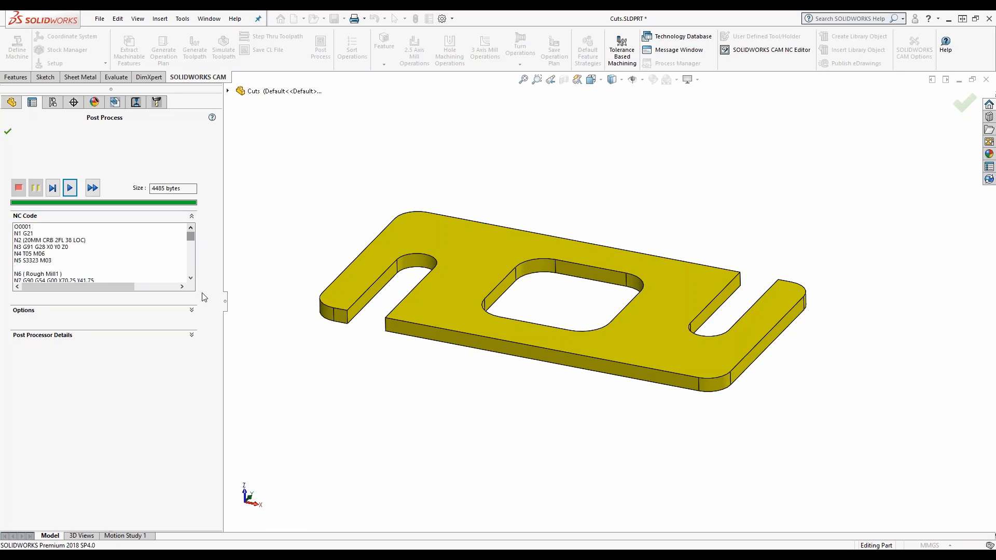
pyautogui.click(191, 310)
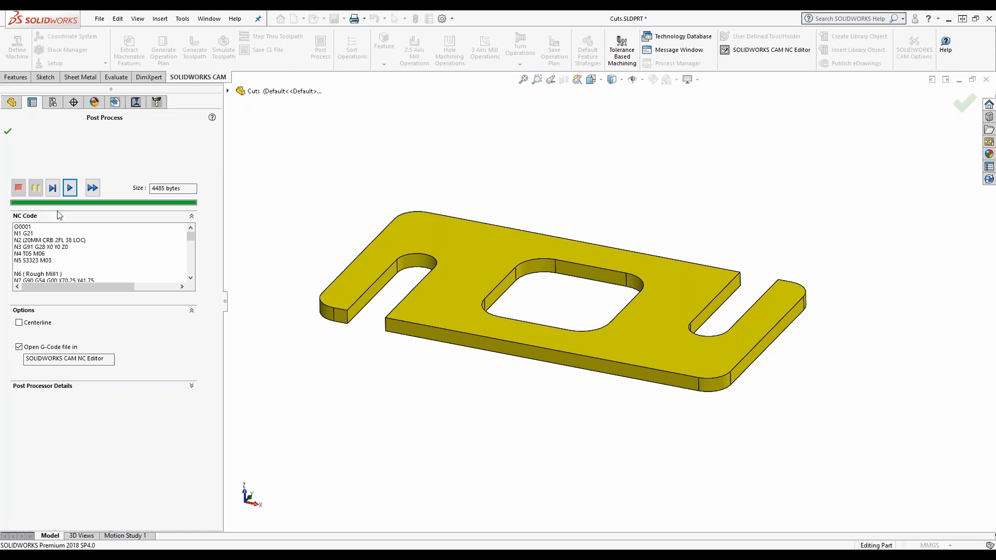
pyautogui.click(8, 133)
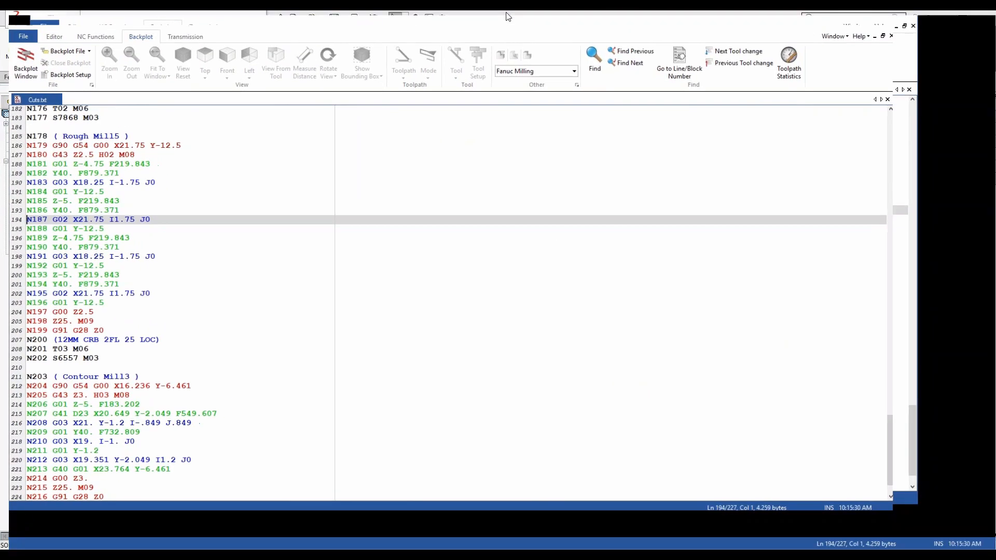
# Step: Examine the complete G-code program in Cuts.txt, from its header through the rough and contour milling blocks
pyautogui.scroll(4, 188, 222)
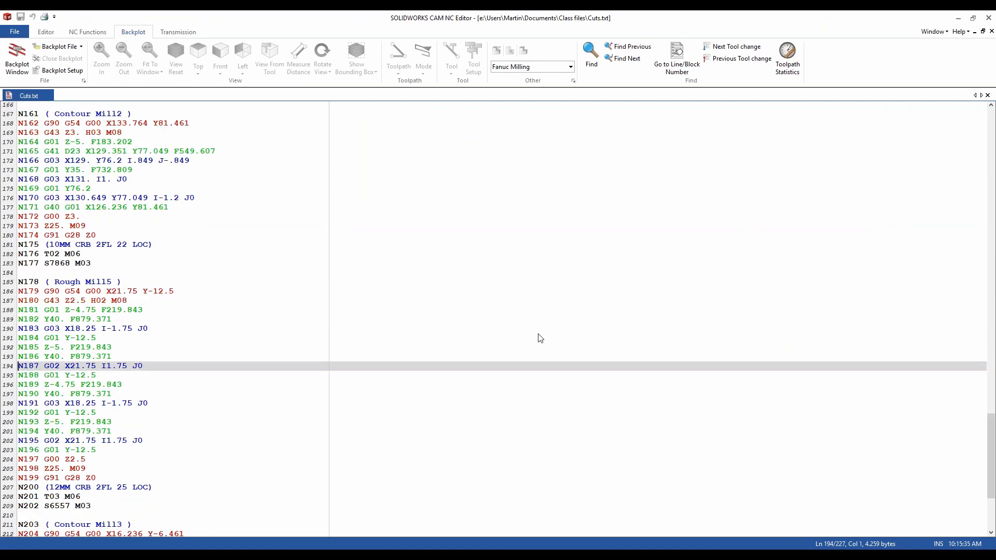
pyautogui.moveTo(986, 496); pyautogui.dragTo(985, 123)
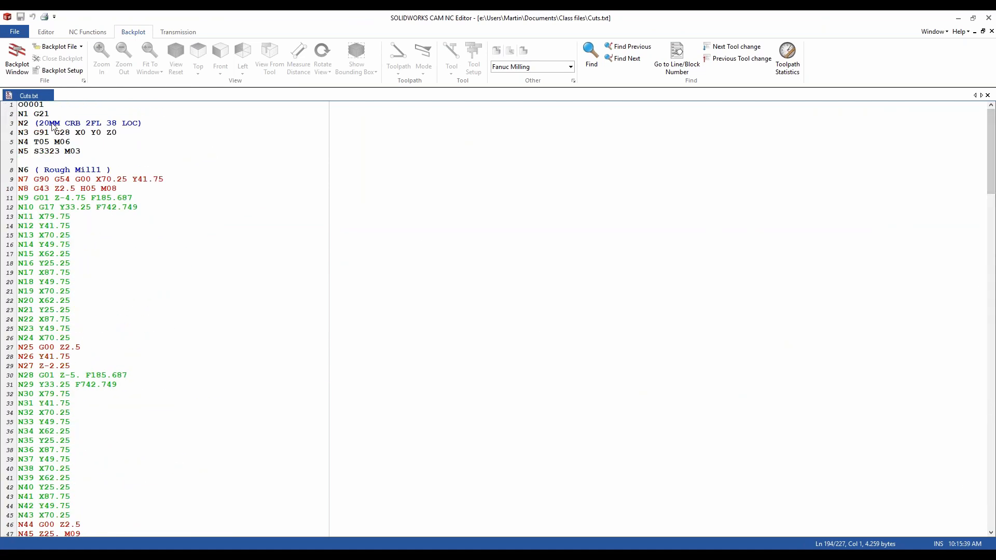
pyautogui.click(30, 104)
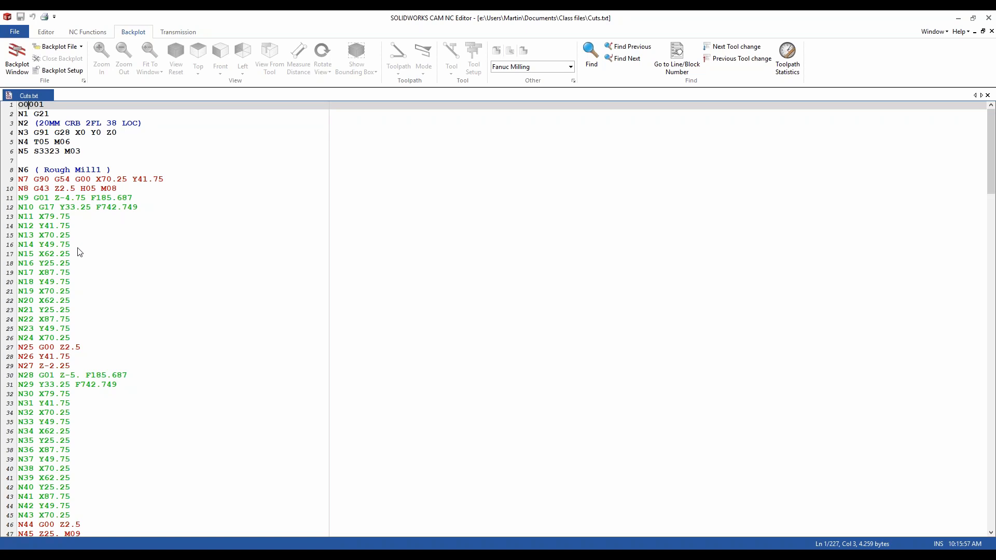
pyautogui.scroll(-20, 80, 252)
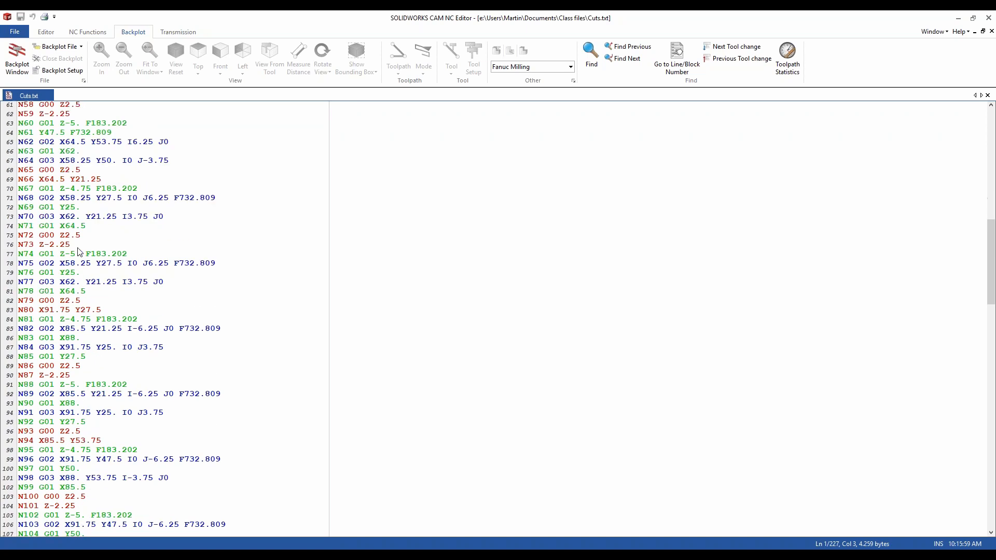
pyautogui.scroll(-20, 79, 252)
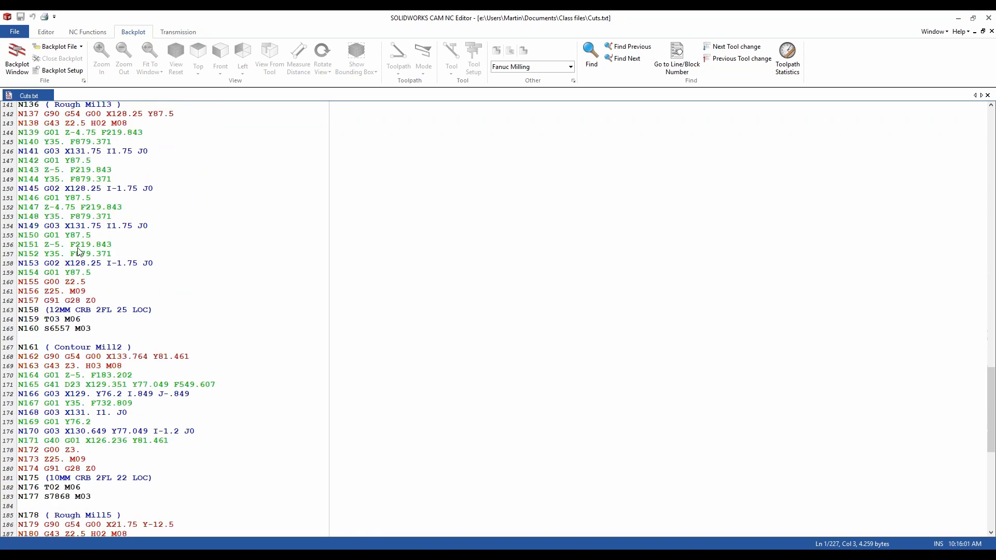
pyautogui.scroll(-8, 80, 252)
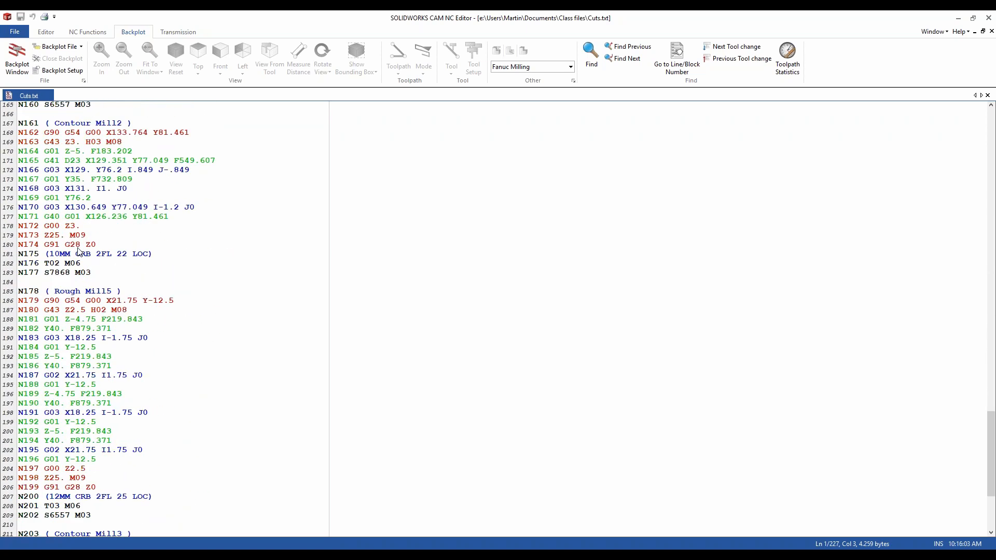
pyautogui.scroll(-6, 80, 252)
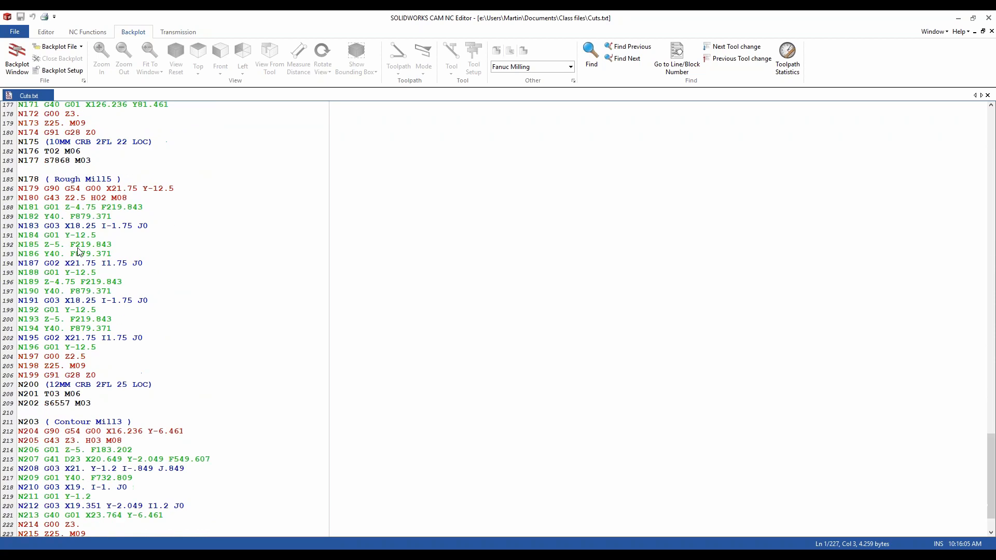
pyautogui.scroll(20, 79, 251)
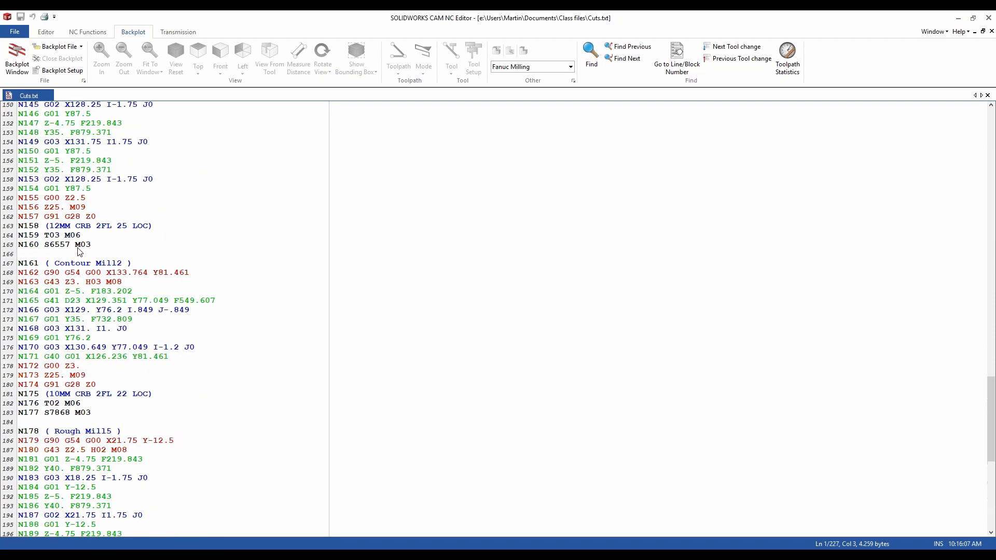
pyautogui.scroll(20, 89, 258)
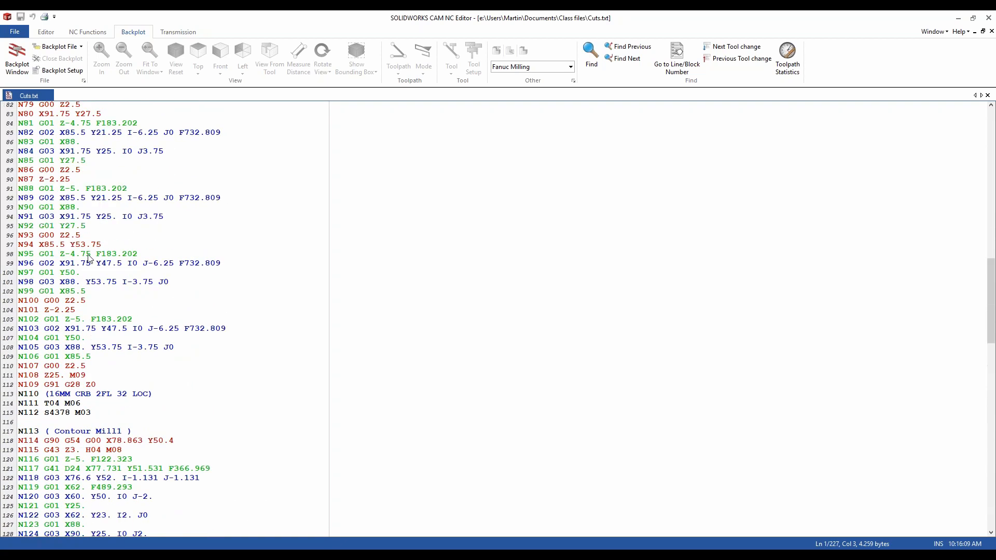
pyautogui.scroll(7, 89, 259)
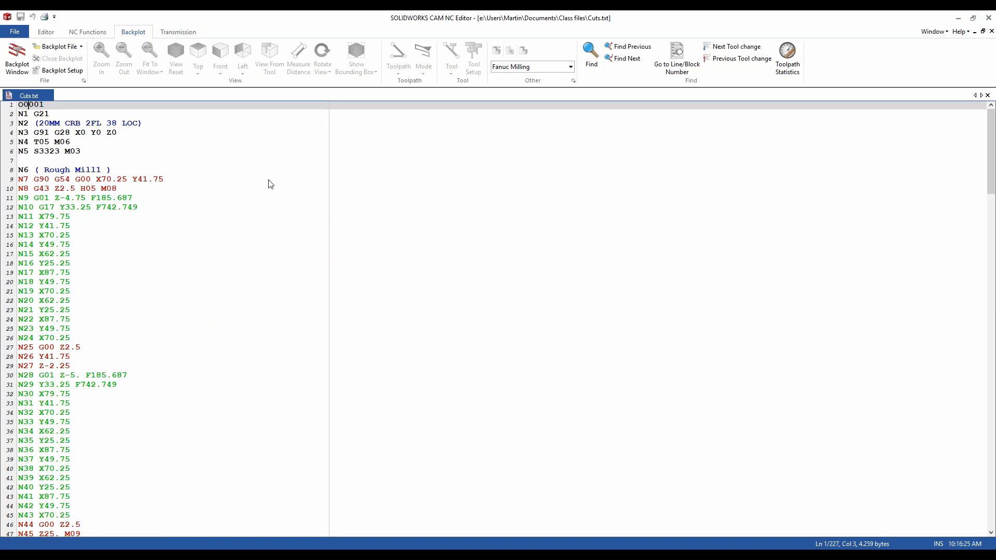
# Step: Close the NC Editor and close the Cuts part without saving its changes
pyautogui.click(988, 19)
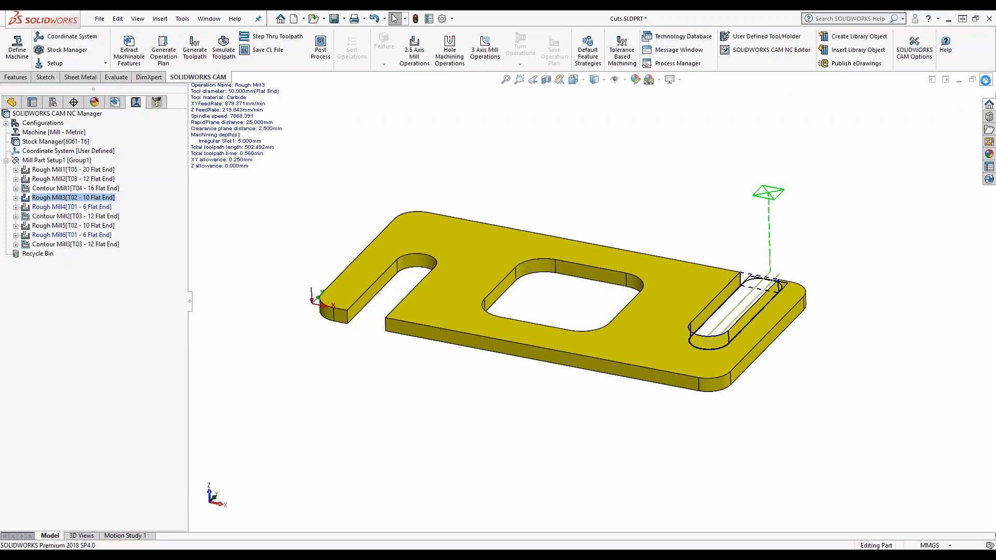
pyautogui.click(985, 79)
pyautogui.click(506, 293)
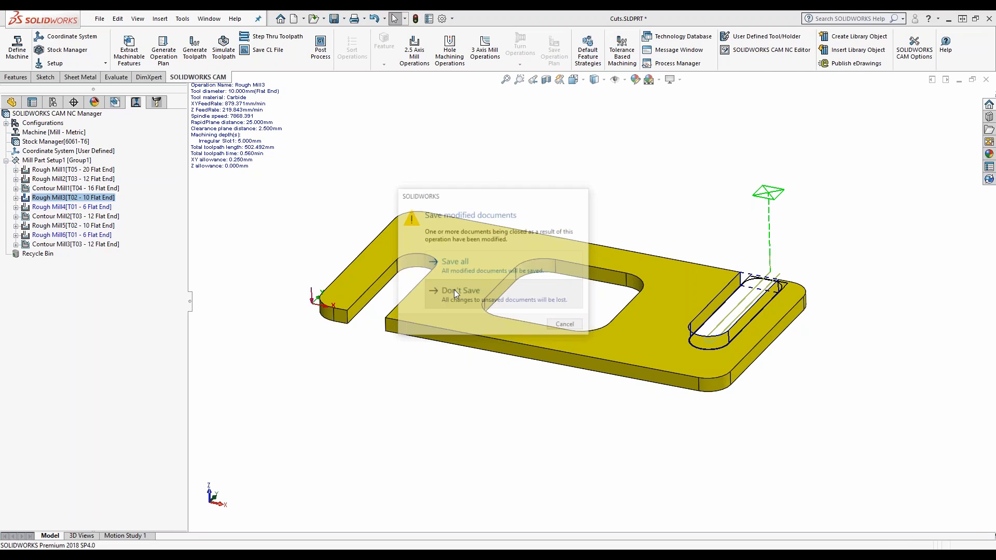
pyautogui.click(536, 306)
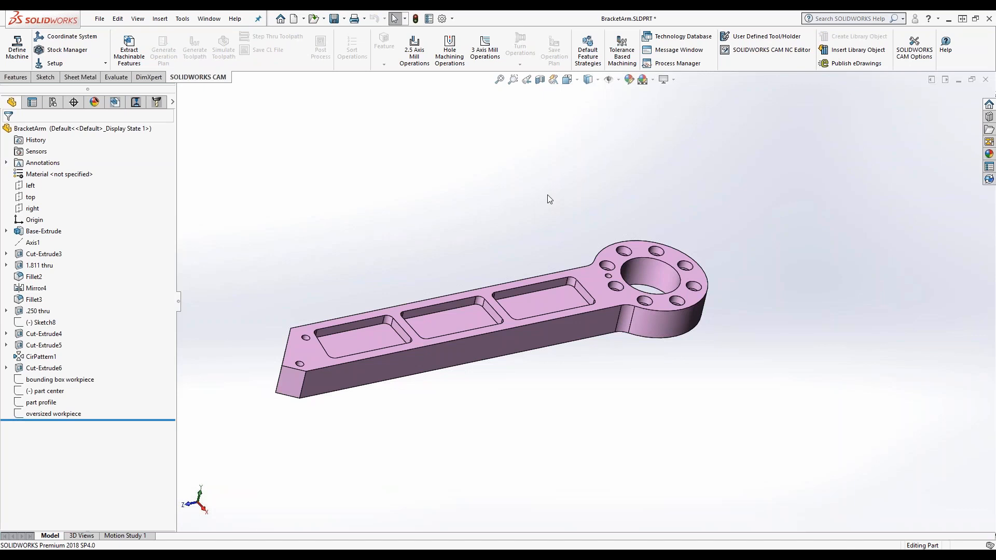
# Step: Review the Mill Features extraction settings in the SOLIDWORKS CAM options and accept them as they are
pyautogui.click(915, 50)
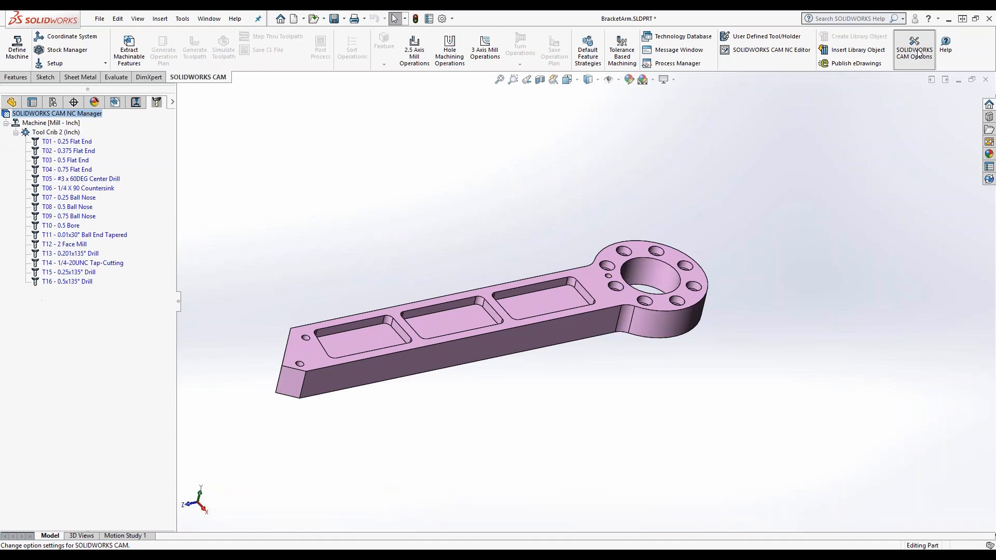
pyautogui.moveTo(1, 103); pyautogui.dragTo(849, 105)
pyautogui.click(726, 121)
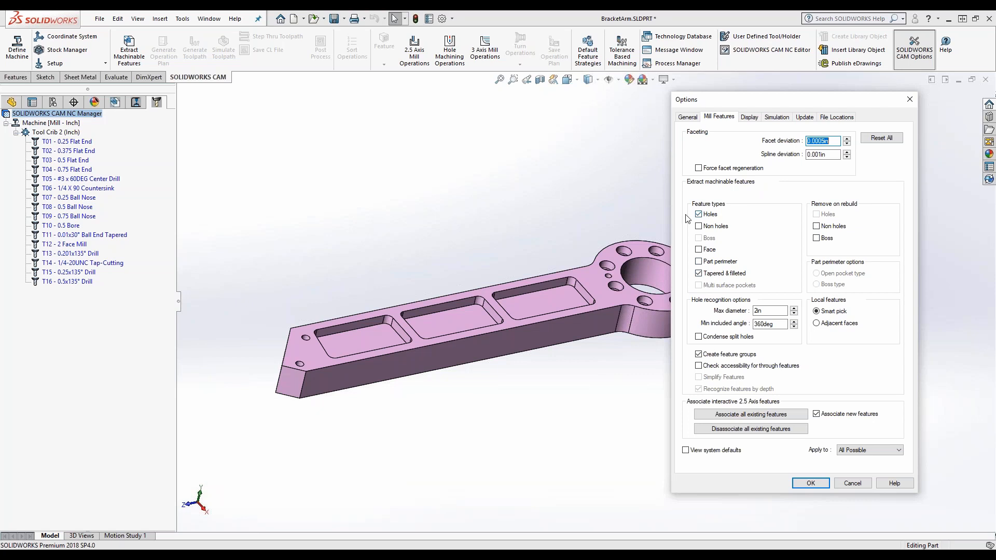
pyautogui.click(818, 484)
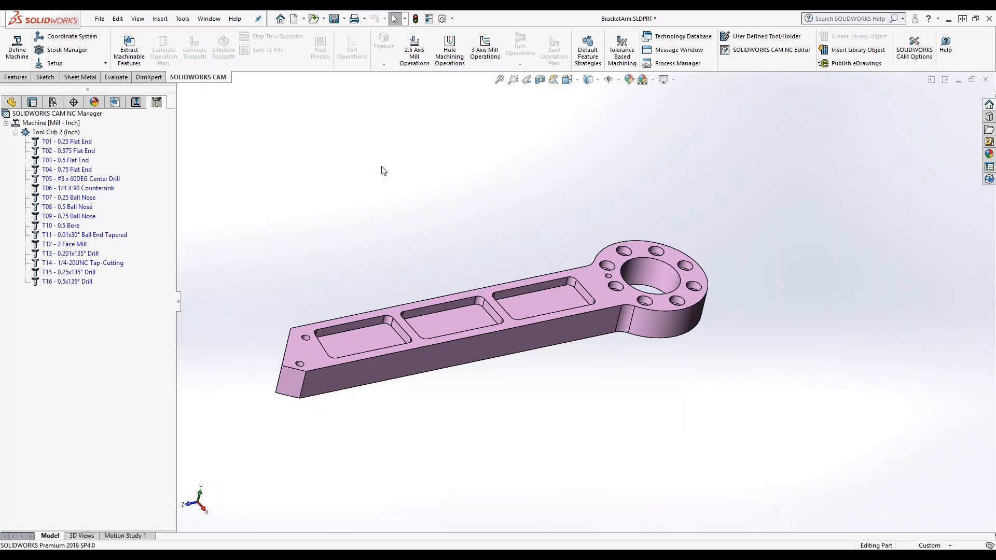
# Step: Look through the CAM feature, operation and tool trees of the BracketArm part, ending on the feature tree
pyautogui.click(116, 103)
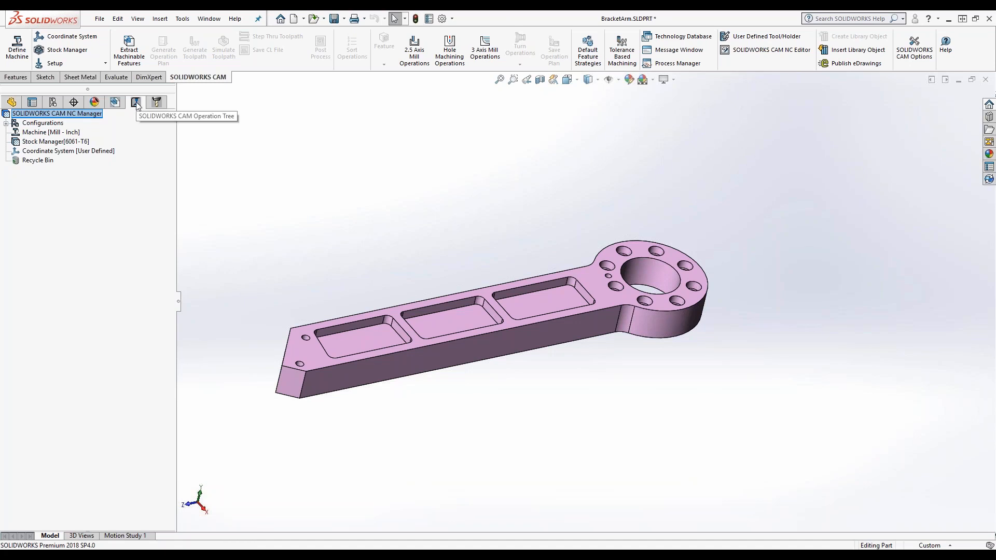
pyautogui.click(158, 103)
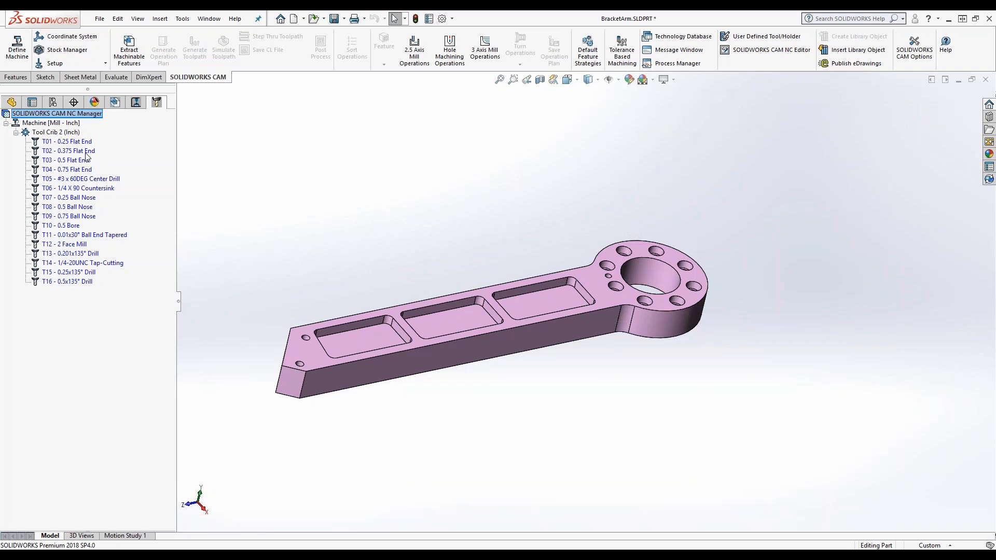
pyautogui.click(122, 102)
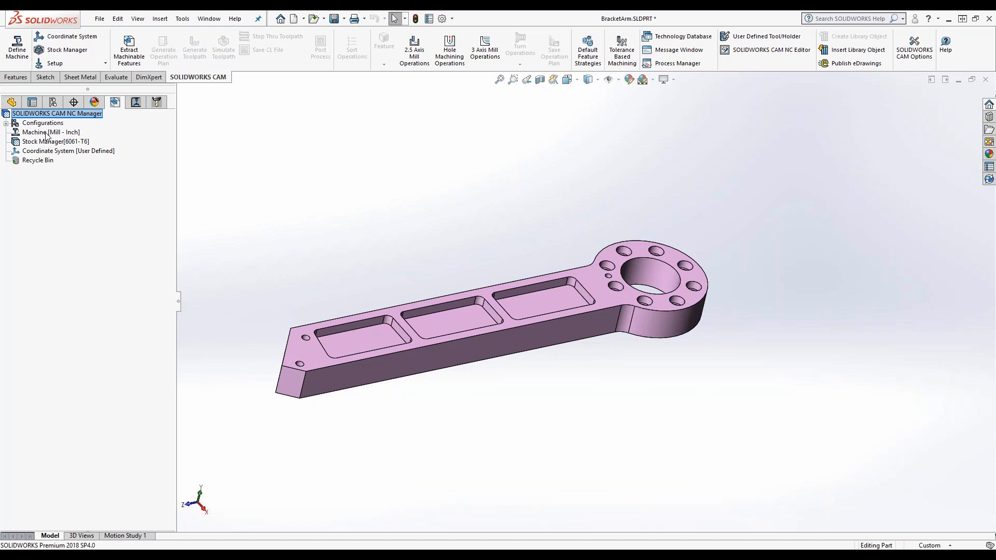
# Step: Review the machine definition and browse its available post processors, keeping Mill - Inch with M3Axis-Tutorial
pyautogui.click(14, 50)
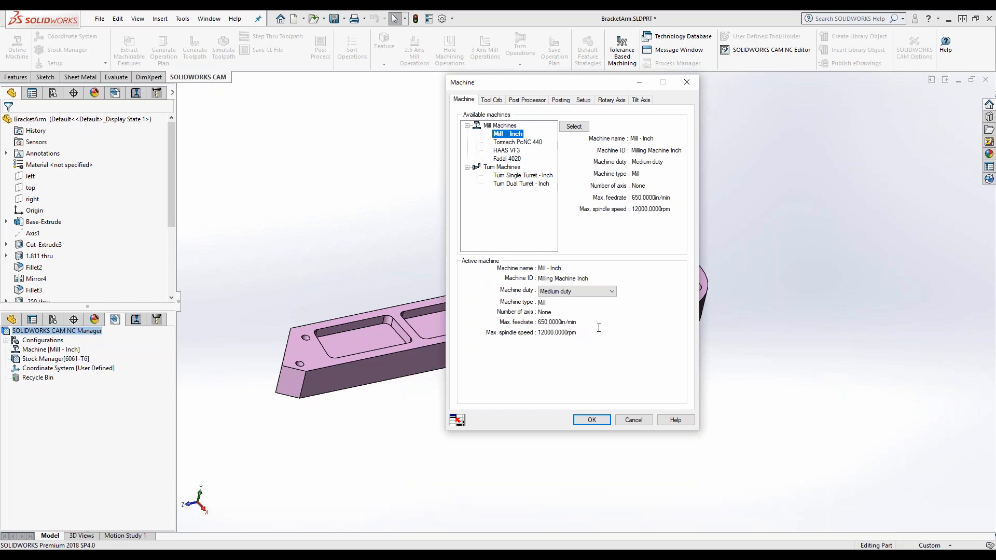
pyautogui.click(528, 100)
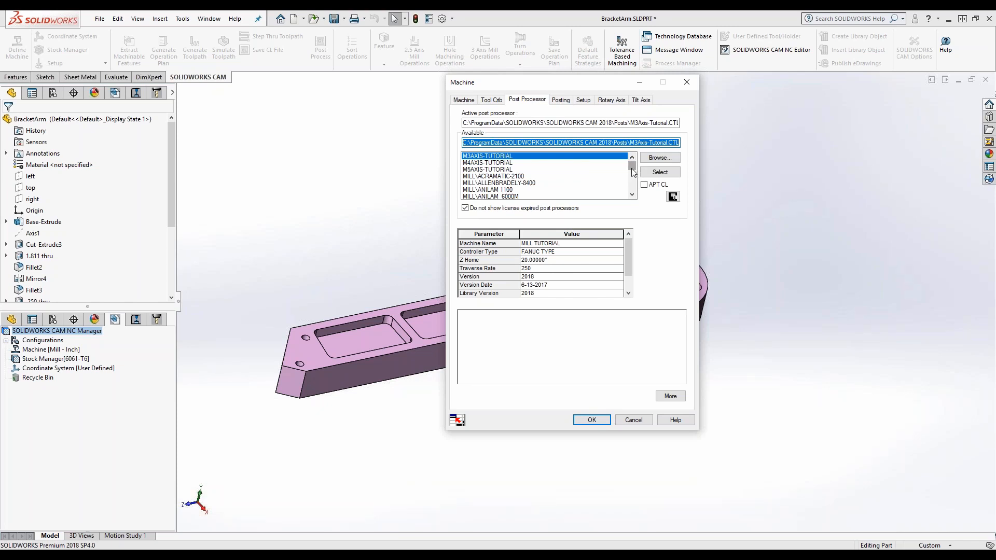
pyautogui.moveTo(632, 171)
pyautogui.mouseDown()
pyautogui.moveTo(632, 194)
pyautogui.moveTo(636, 168)
pyautogui.mouseUp()
pyautogui.click(631, 194)
pyautogui.click(632, 193)
pyautogui.click(632, 194)
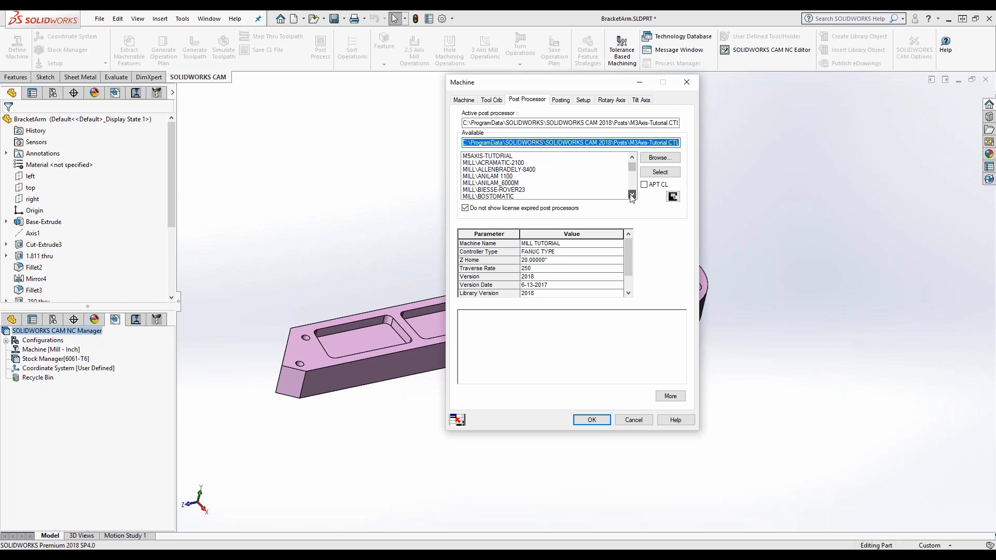
pyautogui.click(632, 194)
pyautogui.click(632, 195)
pyautogui.click(631, 195)
pyautogui.click(632, 195)
pyautogui.click(631, 194)
pyautogui.click(632, 194)
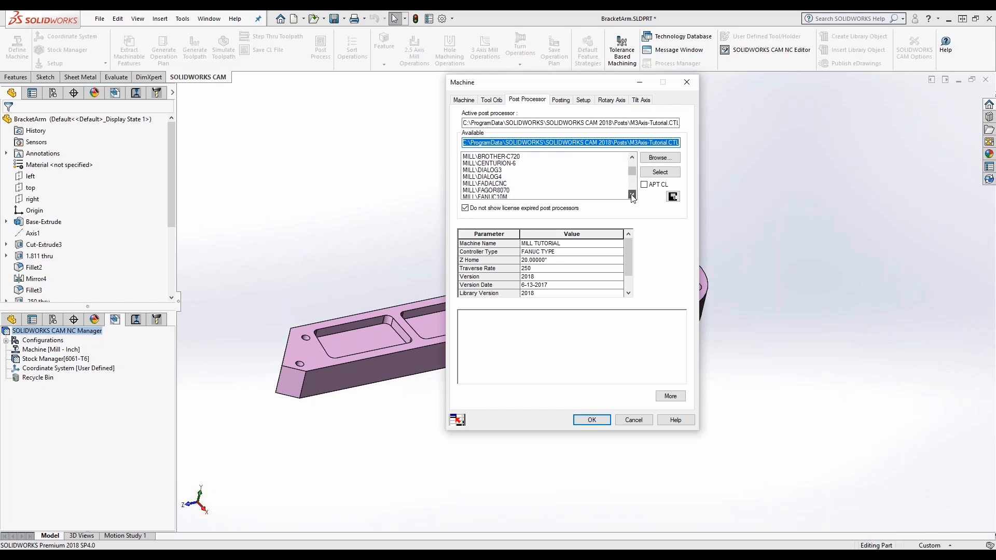
pyautogui.click(632, 194)
pyautogui.click(632, 194)
pyautogui.click(631, 194)
pyautogui.click(632, 195)
pyautogui.click(631, 195)
pyautogui.click(632, 195)
pyautogui.click(632, 194)
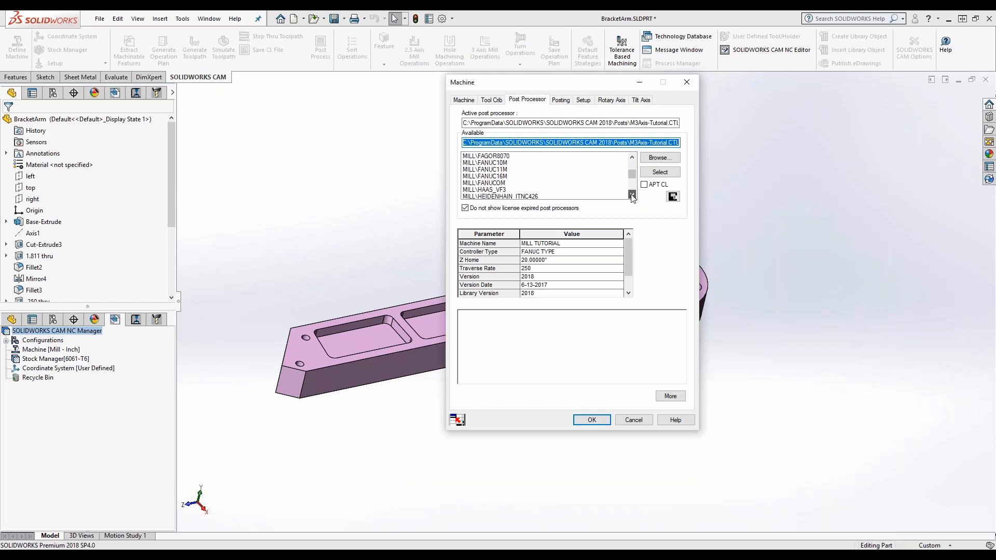
pyautogui.click(632, 195)
pyautogui.click(631, 194)
pyautogui.click(632, 195)
pyautogui.click(632, 194)
pyautogui.click(631, 195)
pyautogui.click(631, 194)
pyautogui.click(631, 195)
pyautogui.click(631, 194)
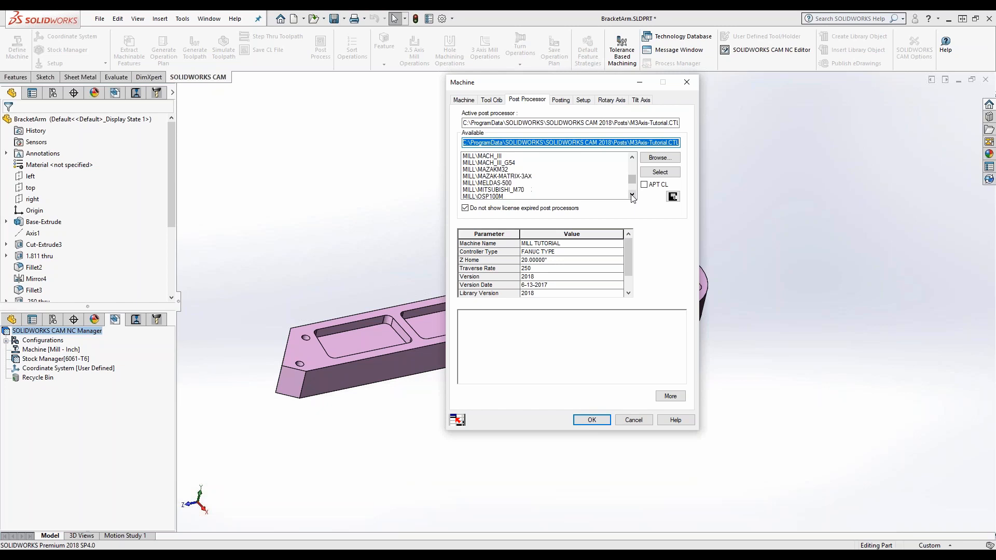
pyautogui.click(632, 194)
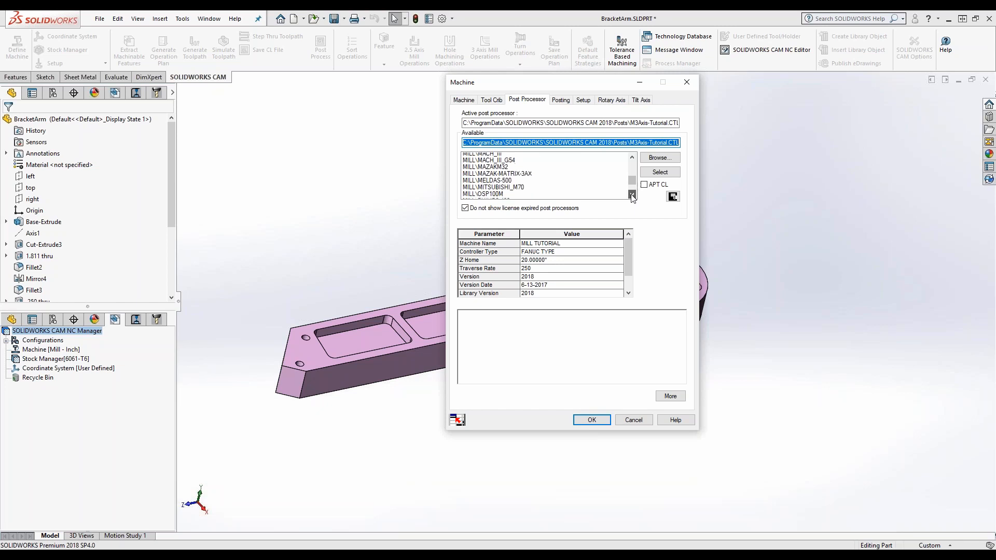
pyautogui.click(631, 194)
pyautogui.click(631, 194)
pyautogui.click(631, 195)
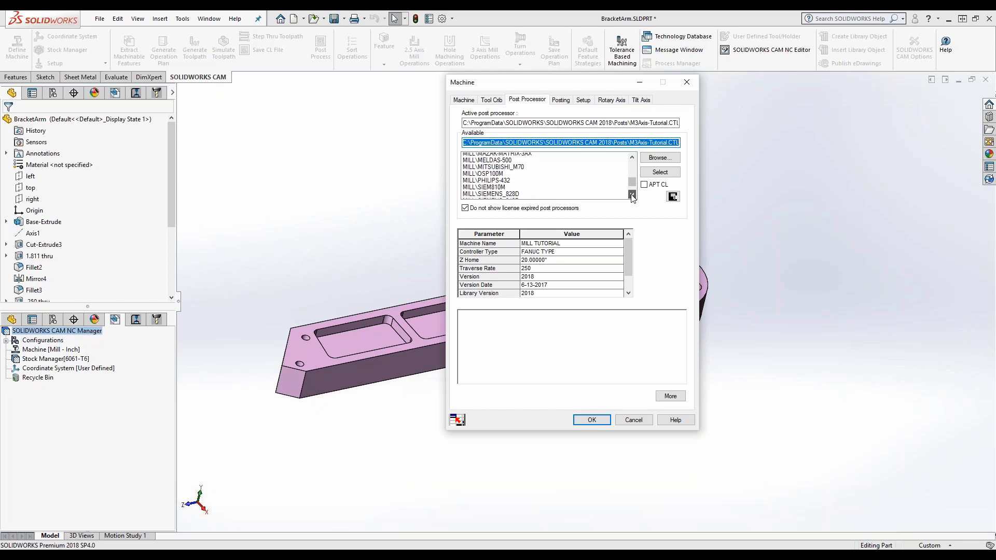
pyautogui.click(632, 194)
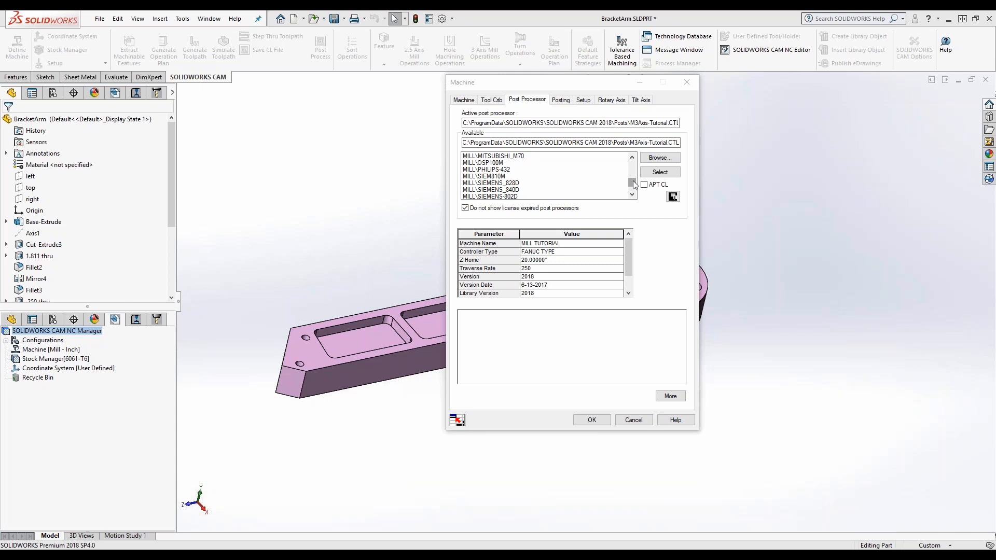
pyautogui.moveTo(633, 185); pyautogui.dragTo(632, 164)
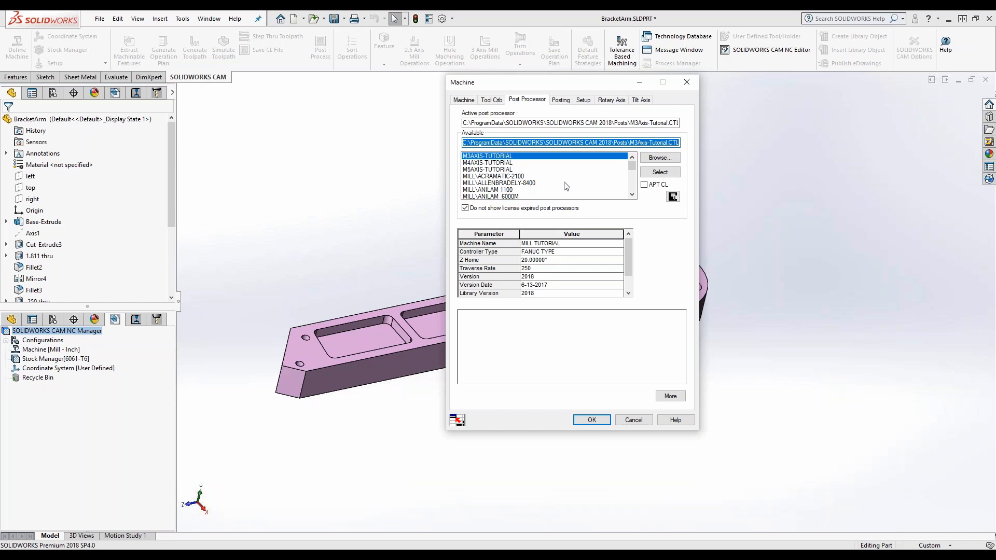
pyautogui.click(592, 420)
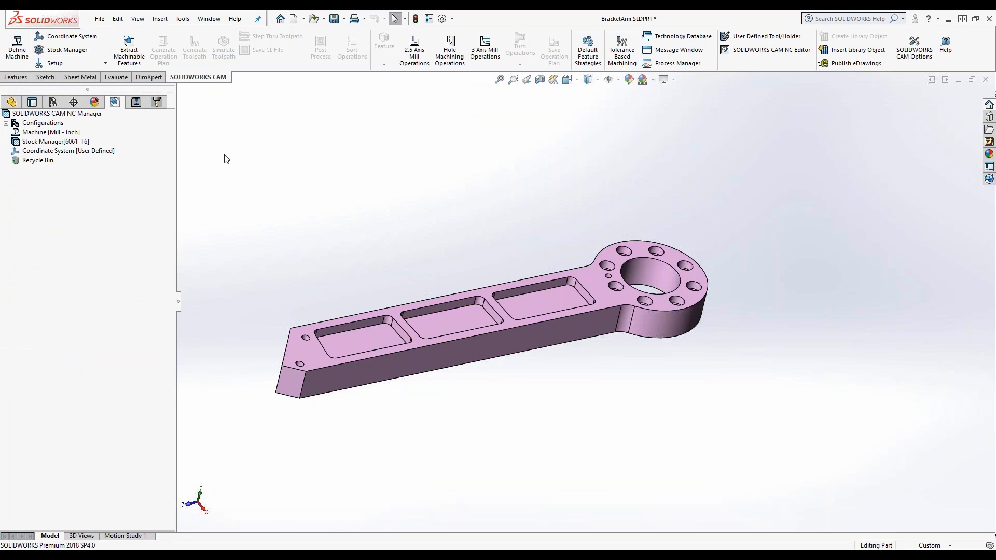
# Step: Edit the stock definition and choose 6061-T6 as the stock material
pyautogui.rightClick(42, 143)
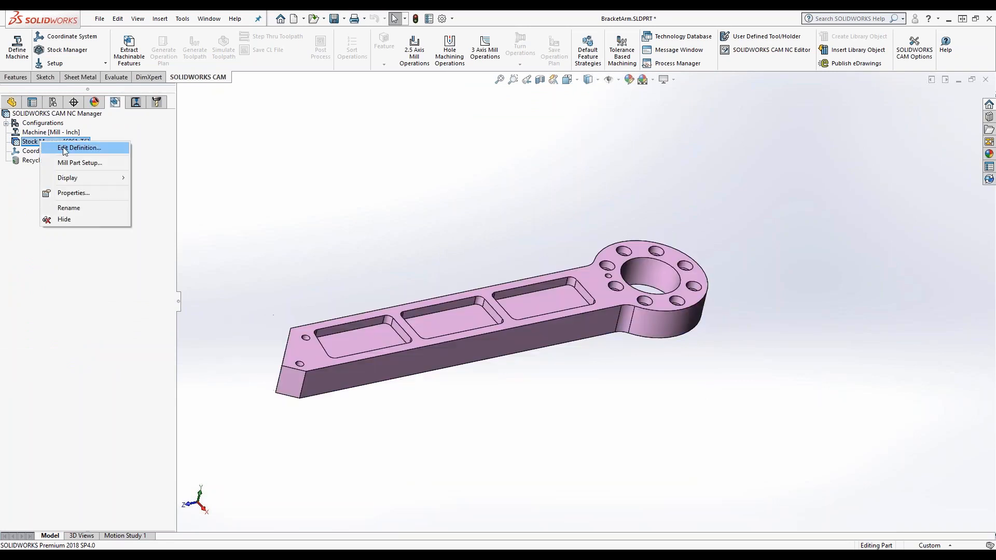
pyautogui.click(62, 148)
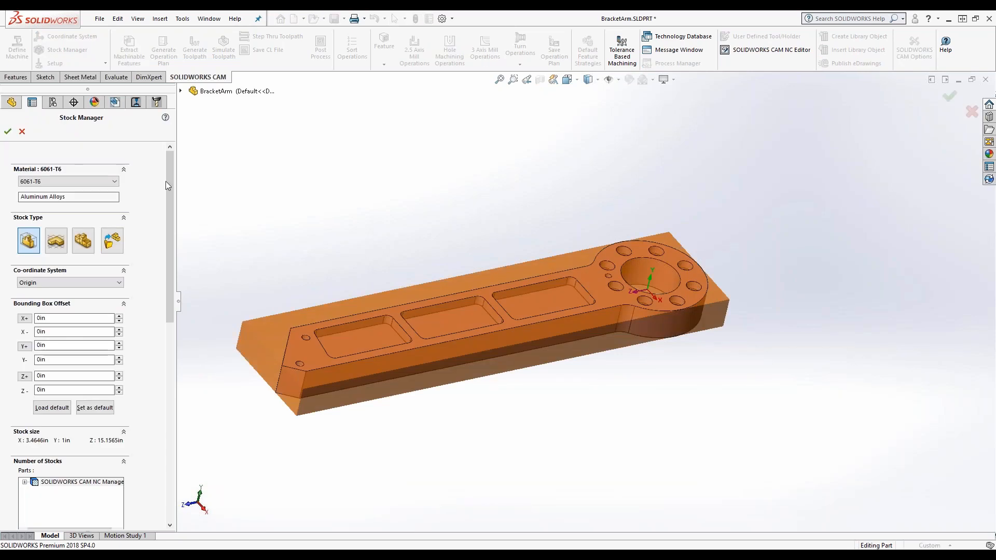
pyautogui.scroll(-2, 167, 183)
pyautogui.moveTo(169, 195); pyautogui.dragTo(170, 178)
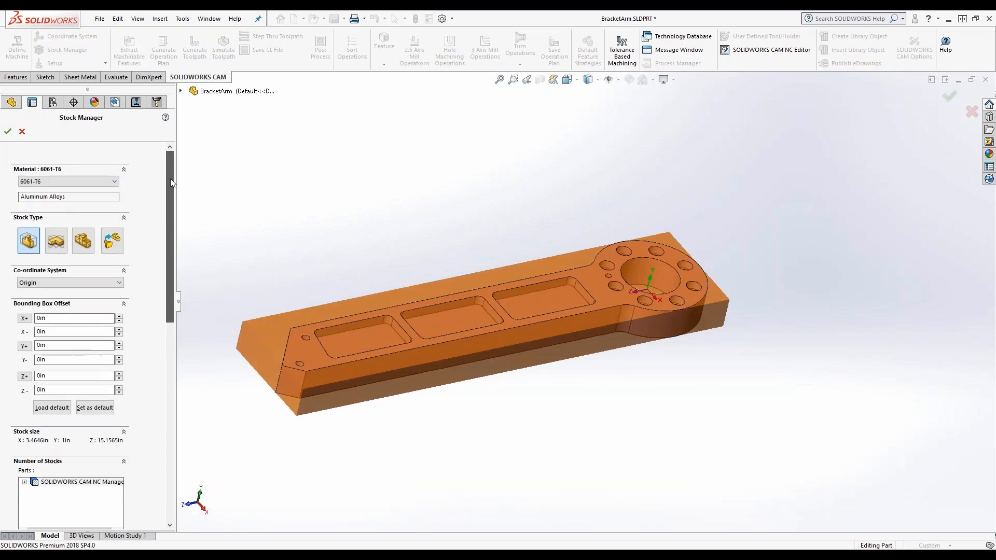
pyautogui.click(71, 182)
pyautogui.moveTo(115, 220); pyautogui.dragTo(118, 204)
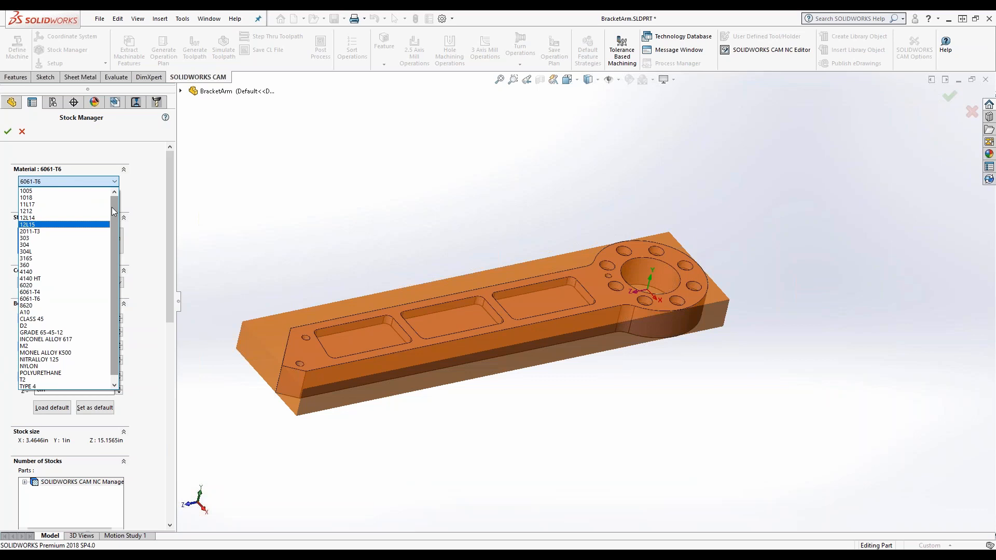
pyautogui.moveTo(115, 218)
pyautogui.mouseDown()
pyautogui.moveTo(113, 229)
pyautogui.moveTo(113, 210)
pyautogui.mouseUp()
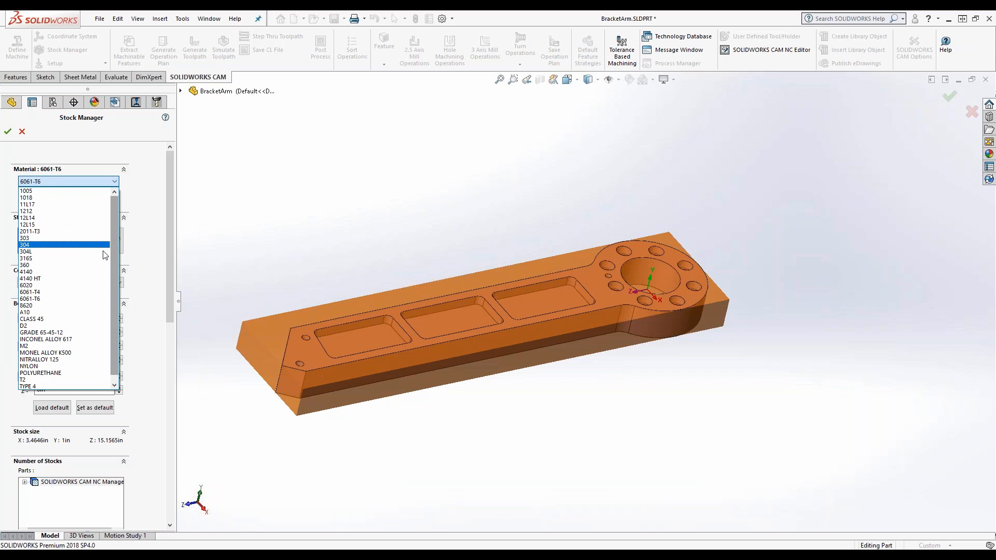
pyautogui.click(76, 299)
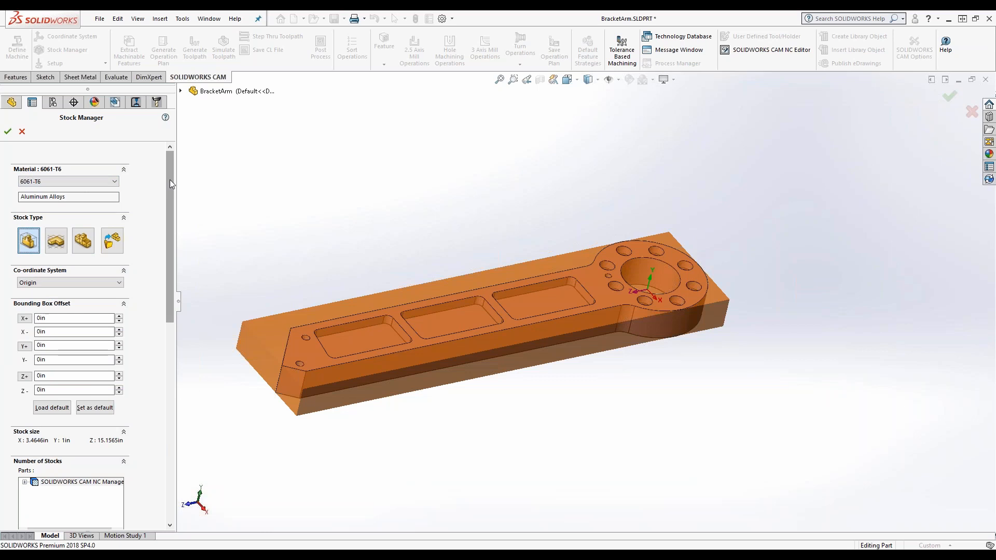
# Step: Try a bounding box offset of 1 in on the X+ side of the stock and apply it equally to X-
pyautogui.moveTo(170, 179); pyautogui.dragTo(170, 191)
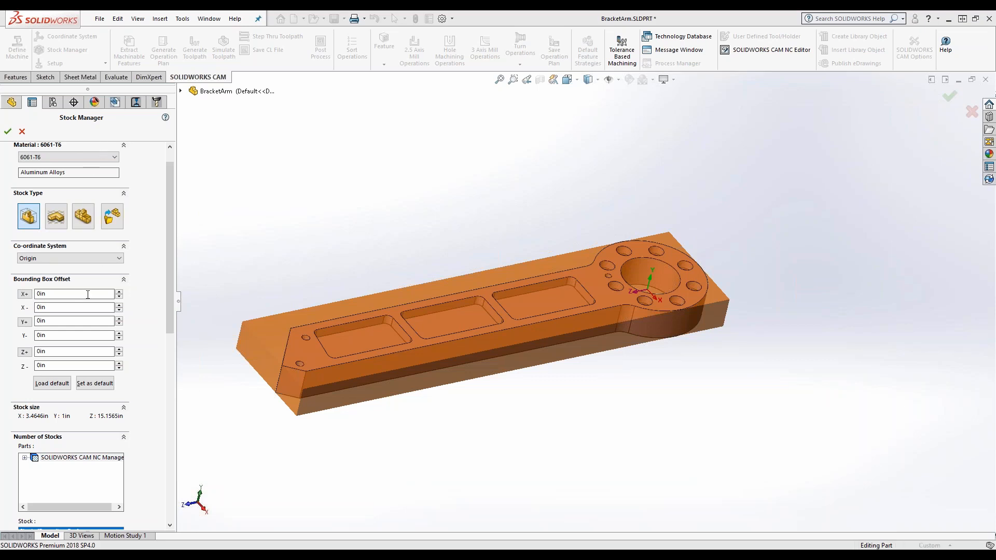
pyautogui.click(95, 294)
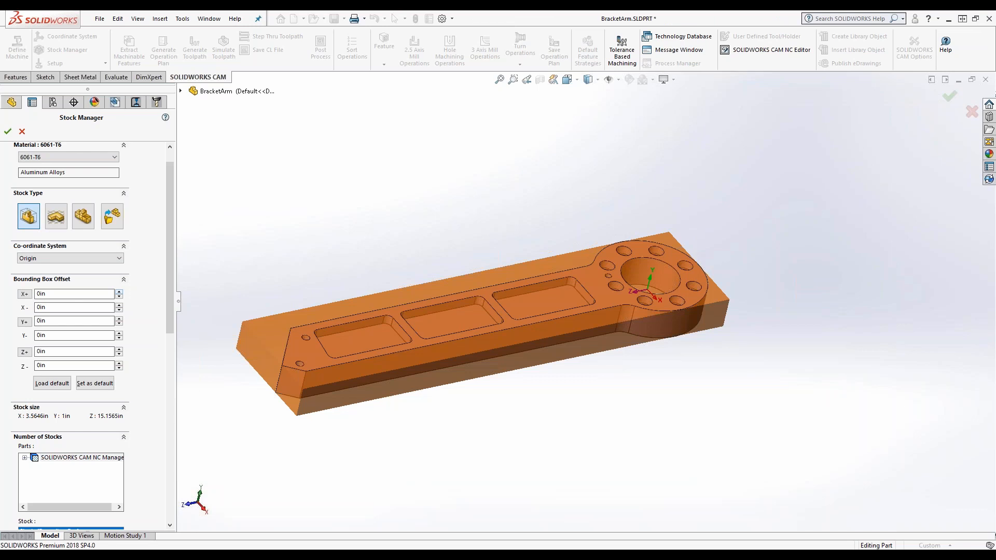
pyautogui.click(119, 291)
pyautogui.click(119, 291)
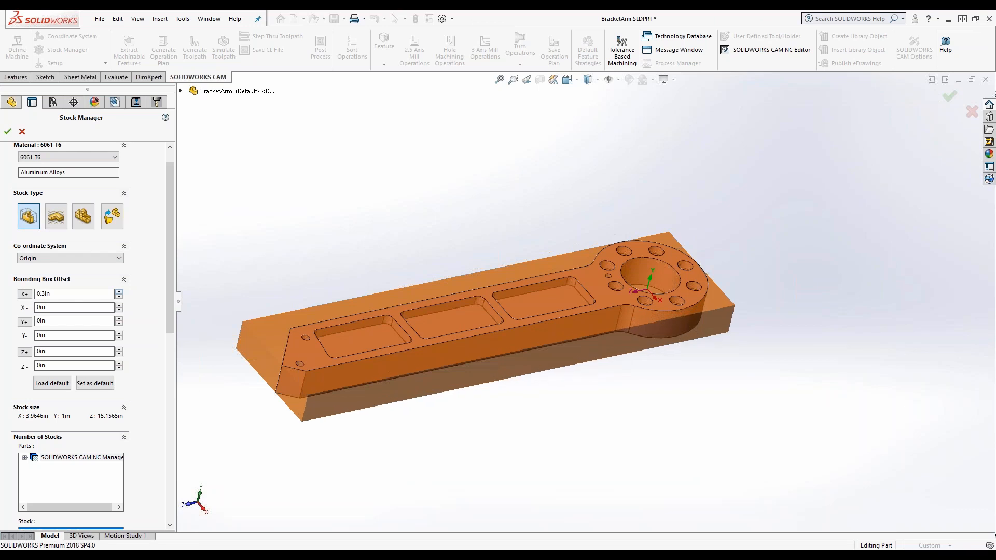
pyautogui.click(118, 291)
pyautogui.click(119, 291)
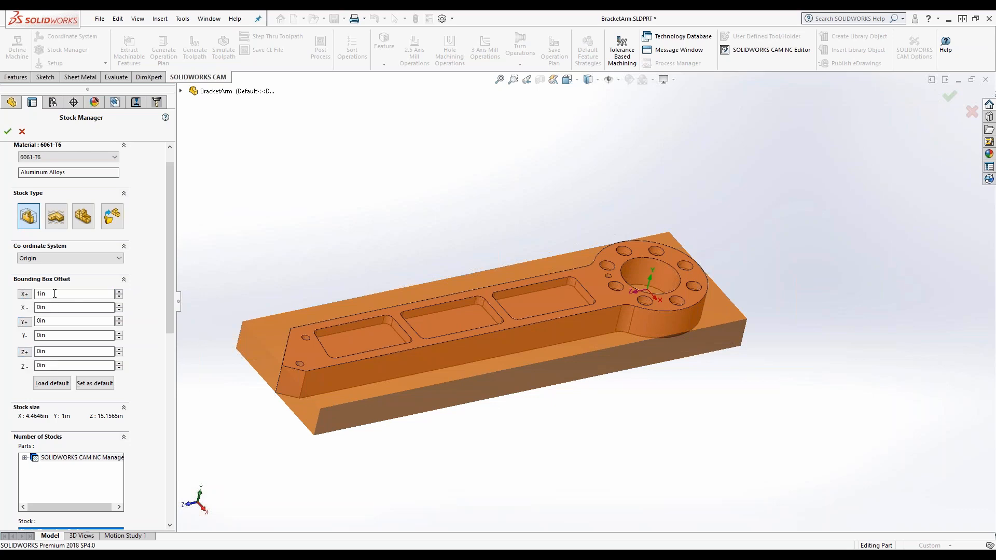
pyautogui.click(24, 295)
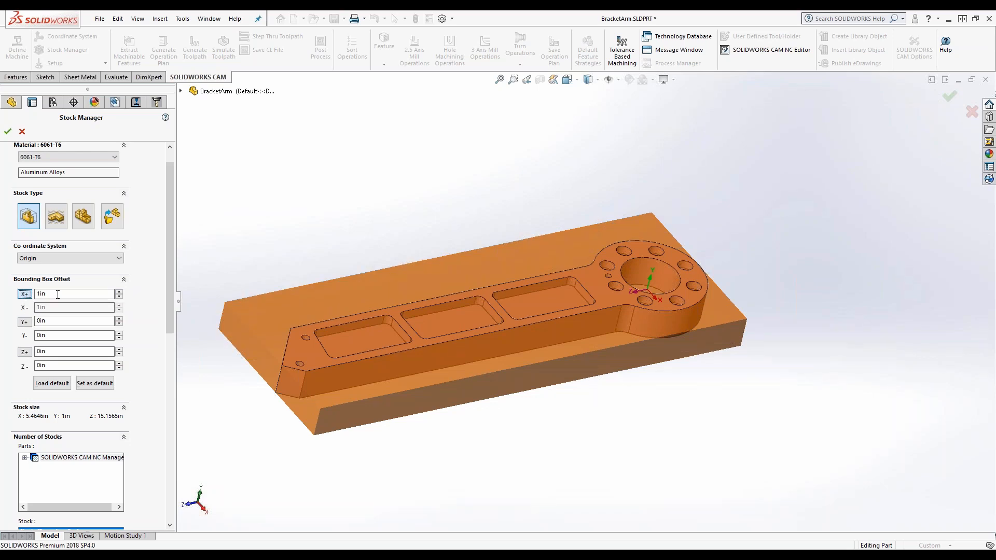
# Step: Reset the stock's X offset to 0 in and turn off the equal offset for both X sides
pyautogui.press('Tab')
pyautogui.write('0')
pyautogui.click(26, 294)
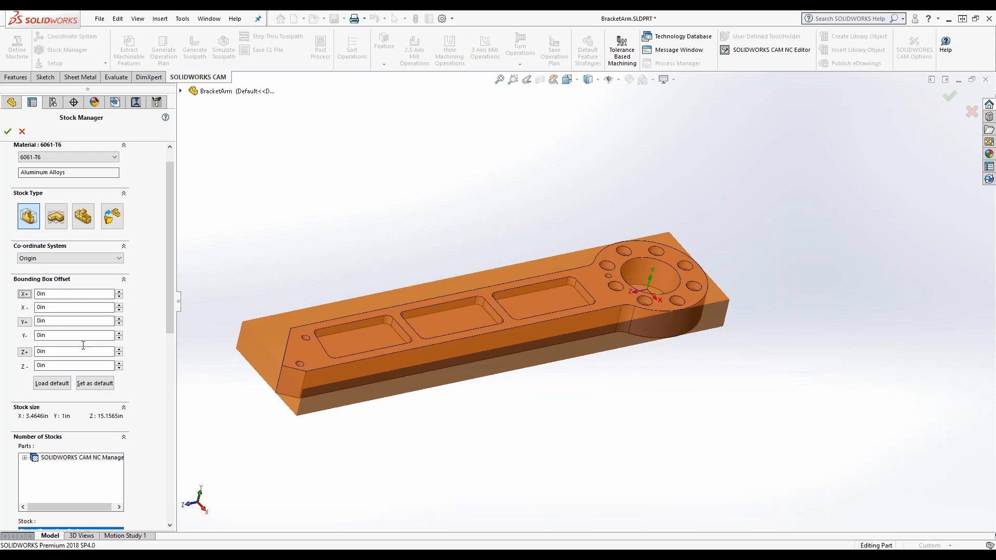
# Step: Examine the extruded sketch, STL file and solid model stock options, returning to the bounding box stock type
pyautogui.click(56, 216)
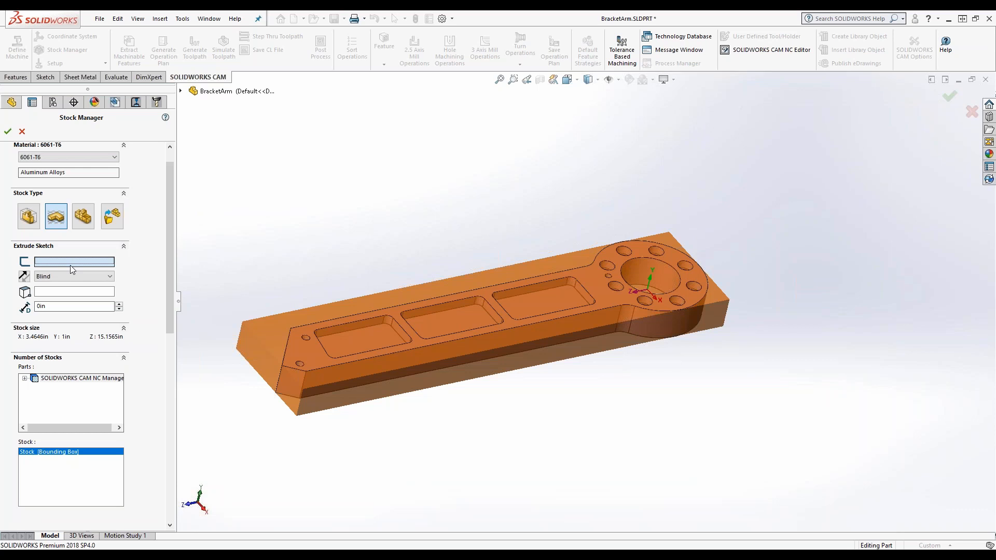
pyautogui.click(83, 225)
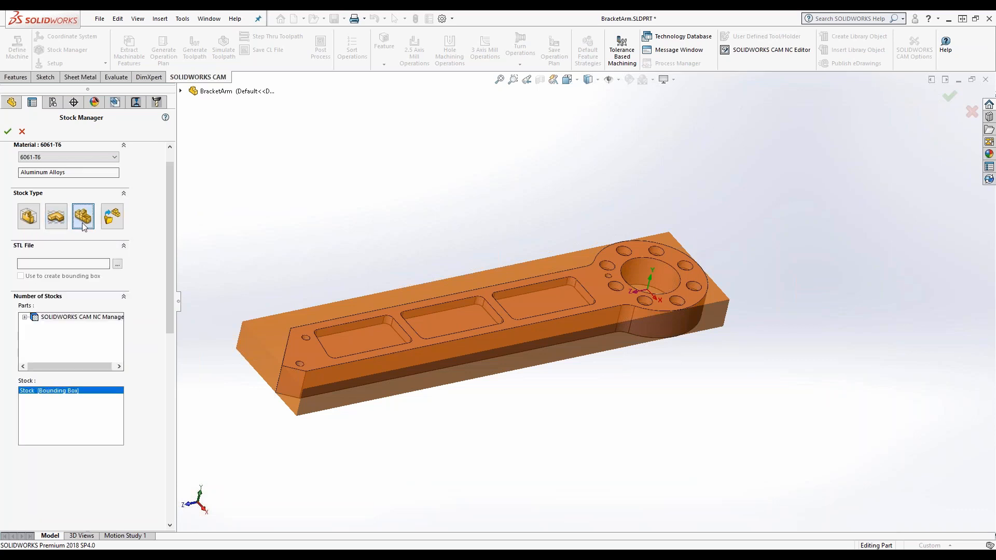
pyautogui.click(111, 226)
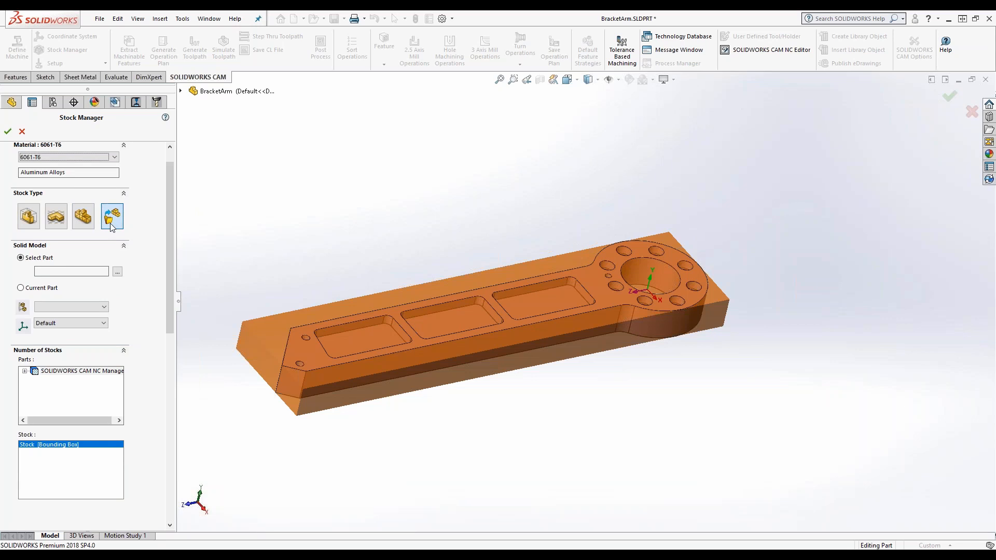
pyautogui.click(104, 307)
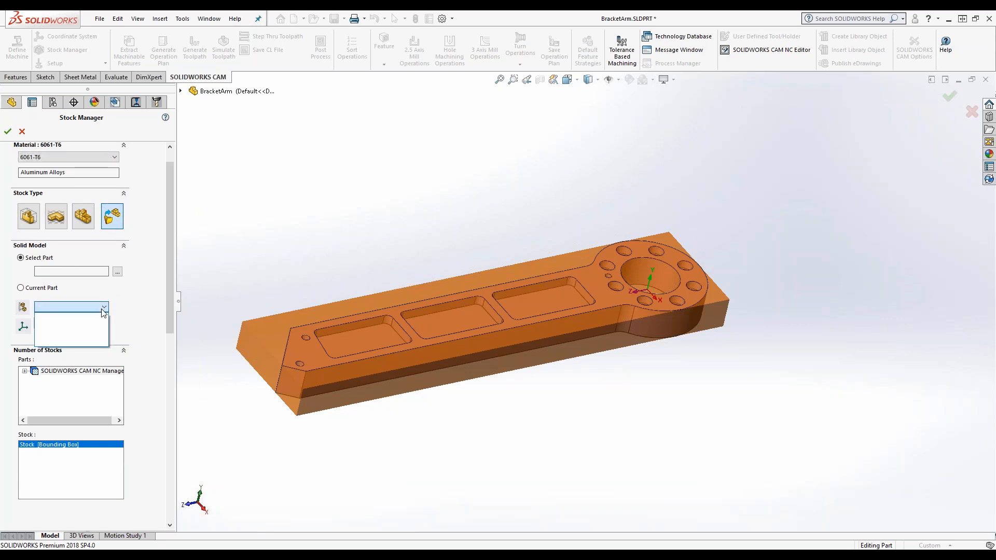
pyautogui.click(104, 307)
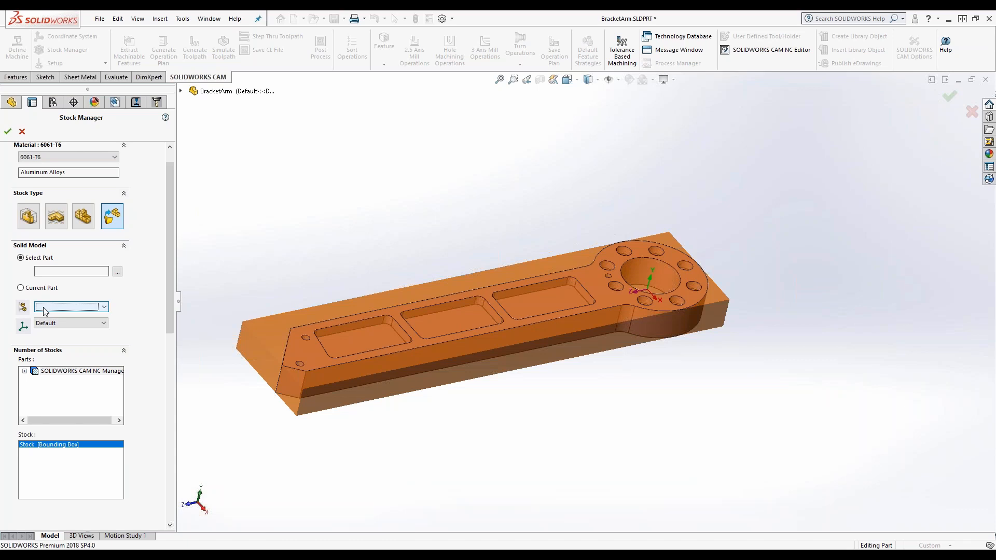
pyautogui.click(30, 227)
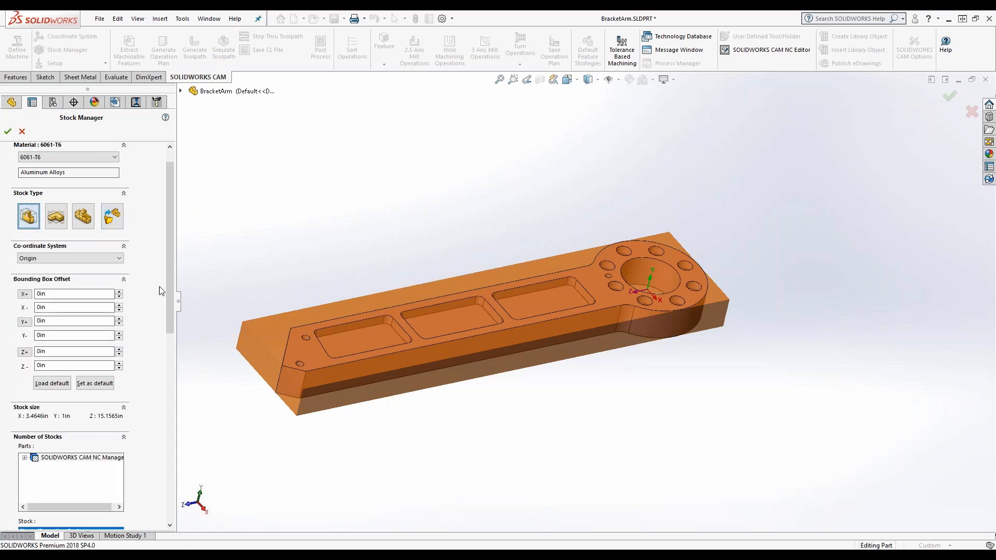
# Step: Accept the bounding box stock definition with 6061-T6 material
pyautogui.scroll(2, 169, 275)
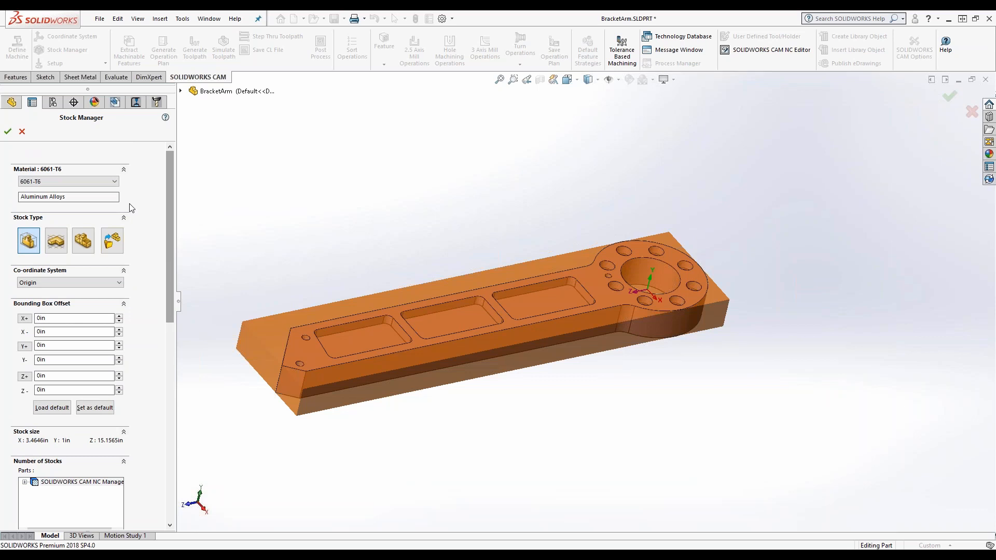
pyautogui.click(8, 132)
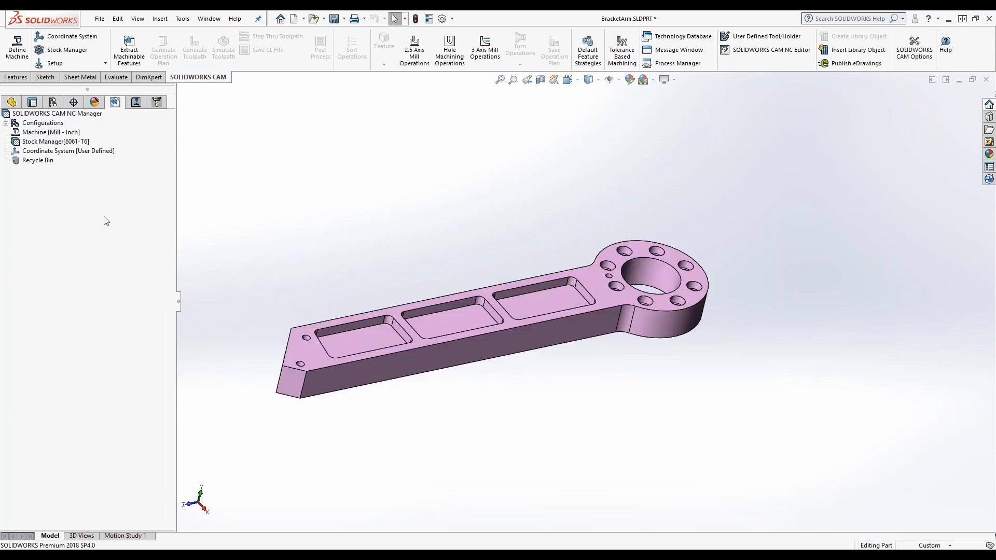
# Step: Examine the fixture coordinate system methods, trying SOLIDWORKS Coordinate System, and accept it with the User Defined method
pyautogui.click(37, 152)
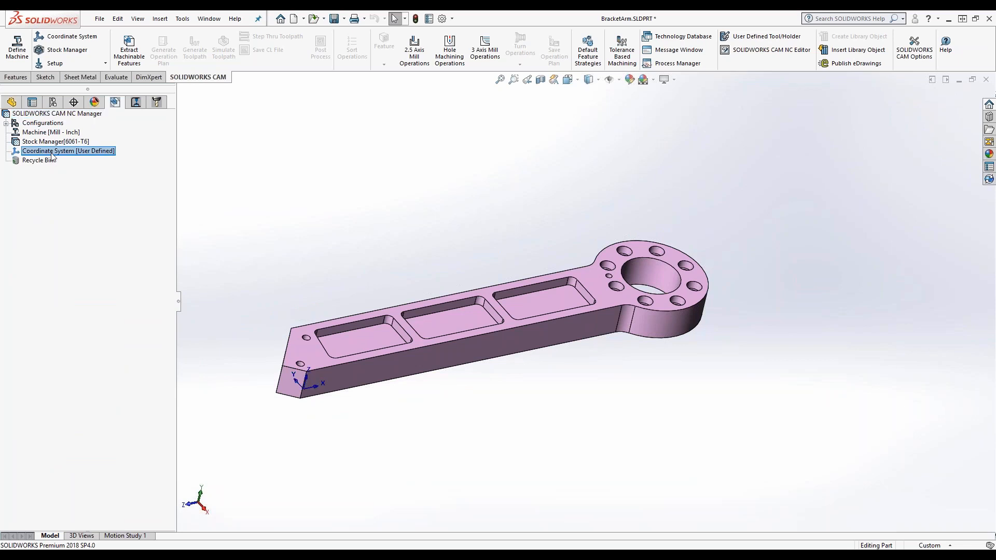
pyautogui.doubleClick(51, 154)
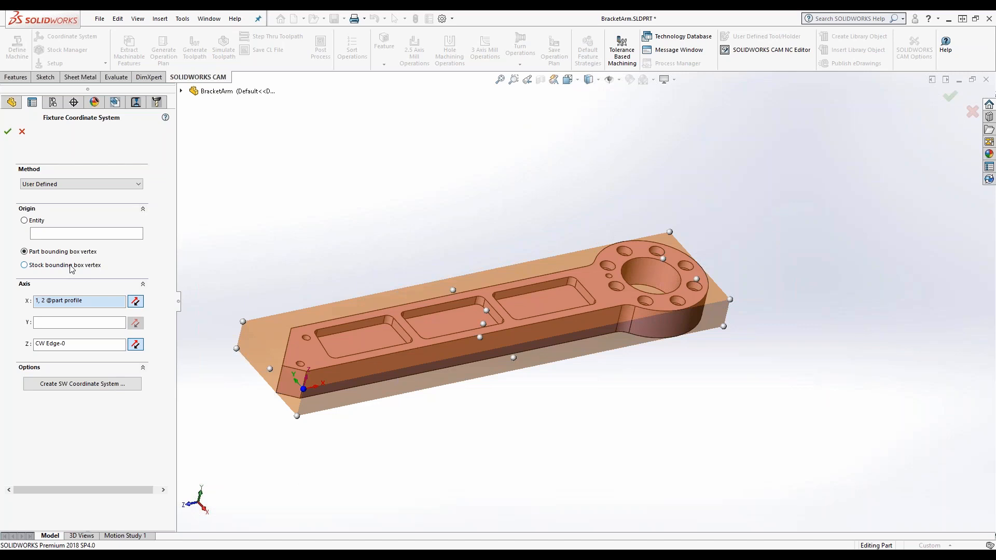
pyautogui.click(139, 185)
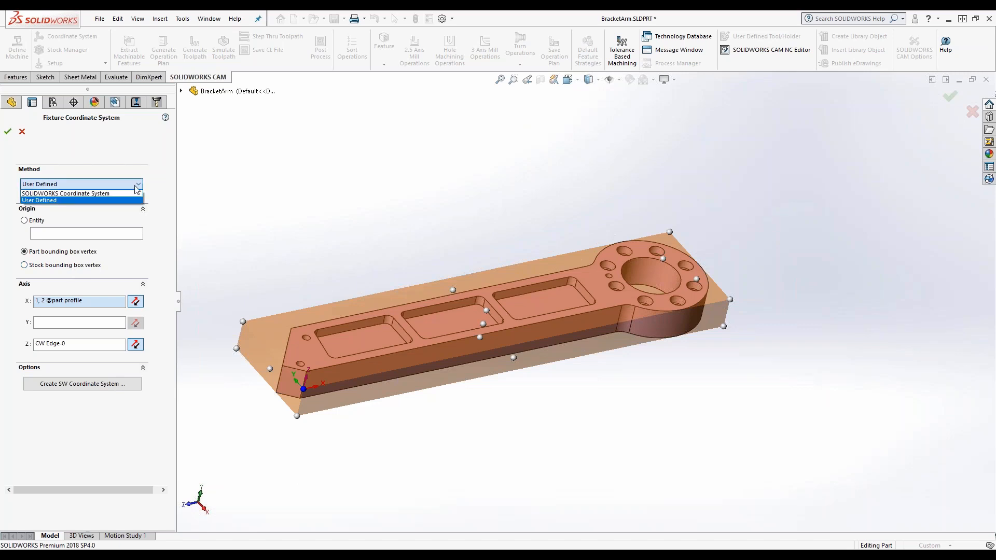
pyautogui.click(105, 194)
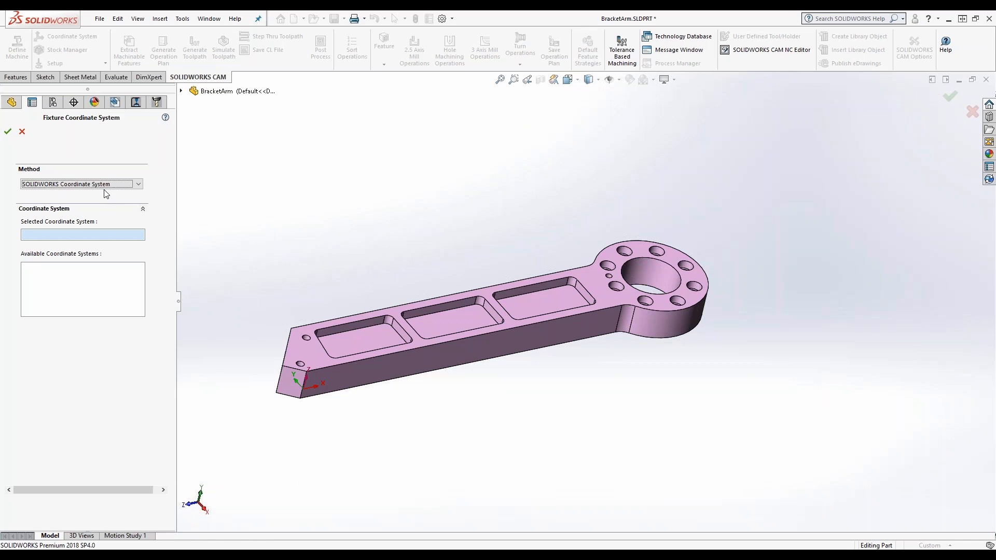
pyautogui.click(101, 184)
pyautogui.click(95, 200)
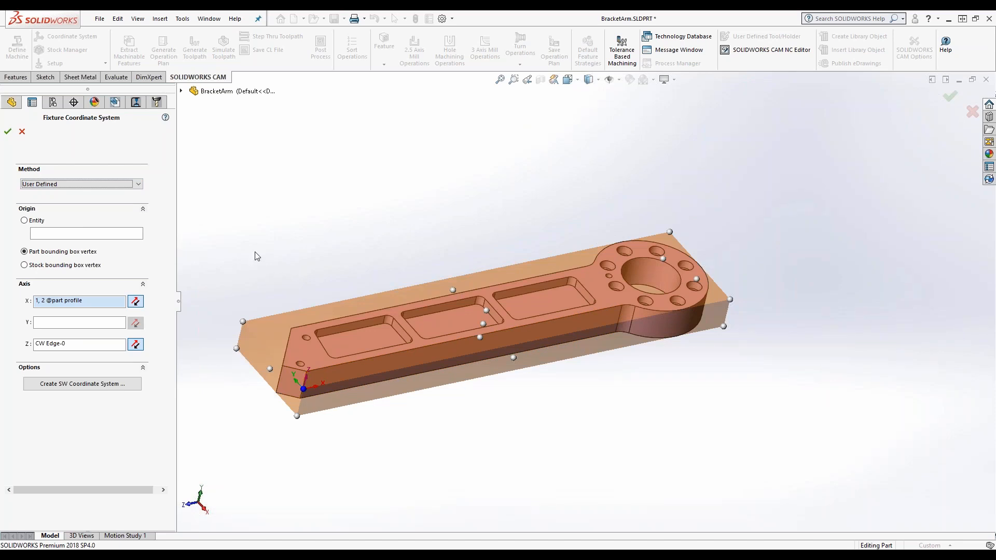
pyautogui.click(7, 132)
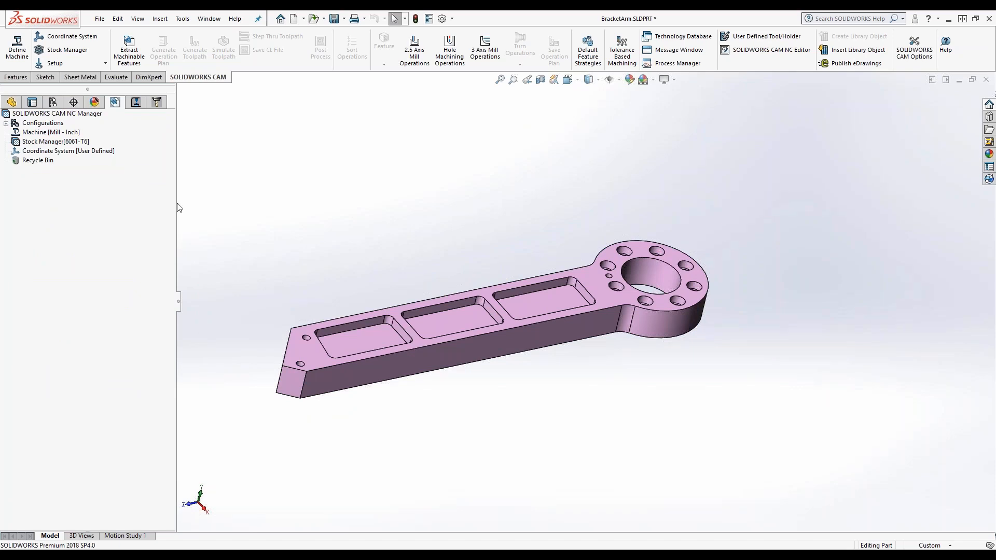
# Step: Extract the part's machinable features and highlight each recognized hole and hole group on the model
pyautogui.click(136, 50)
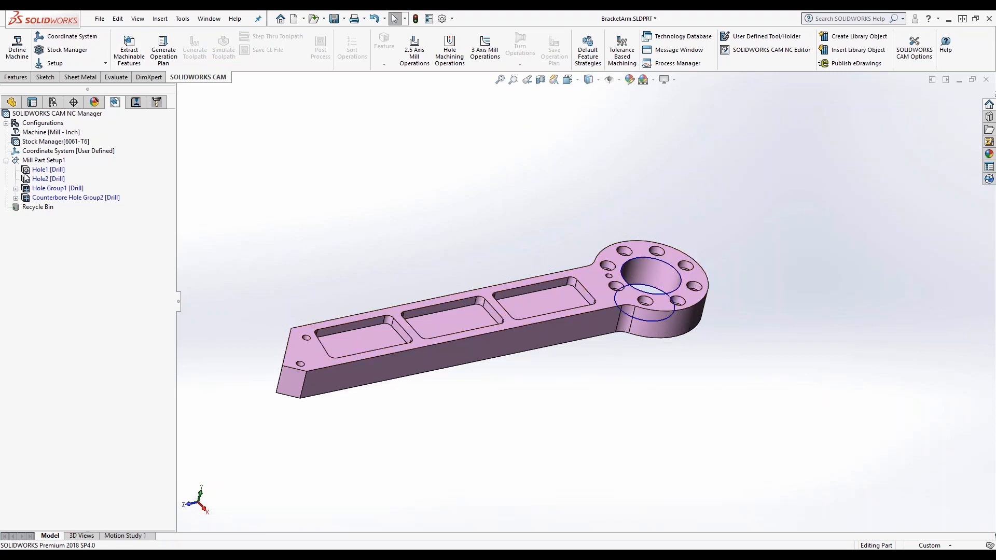
pyautogui.click(42, 170)
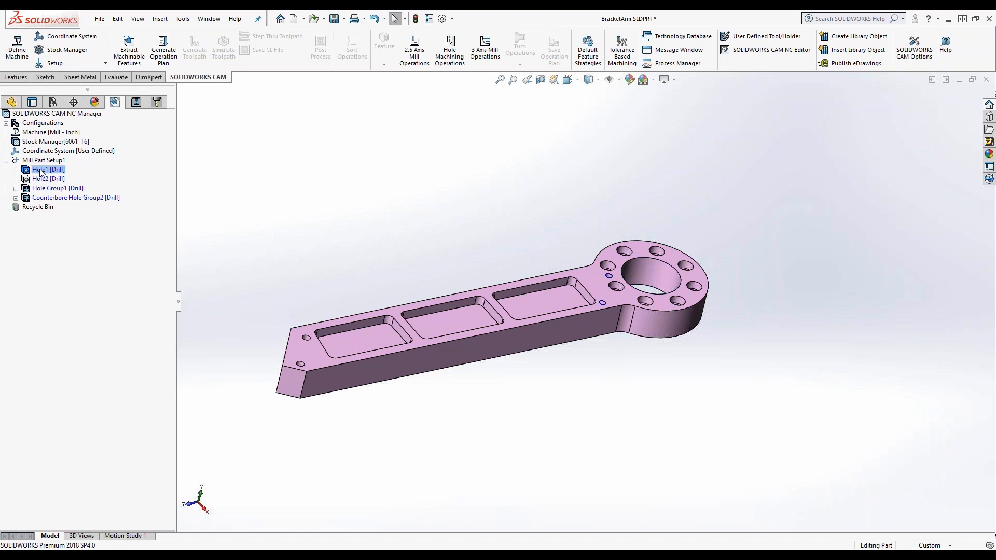
pyautogui.click(37, 179)
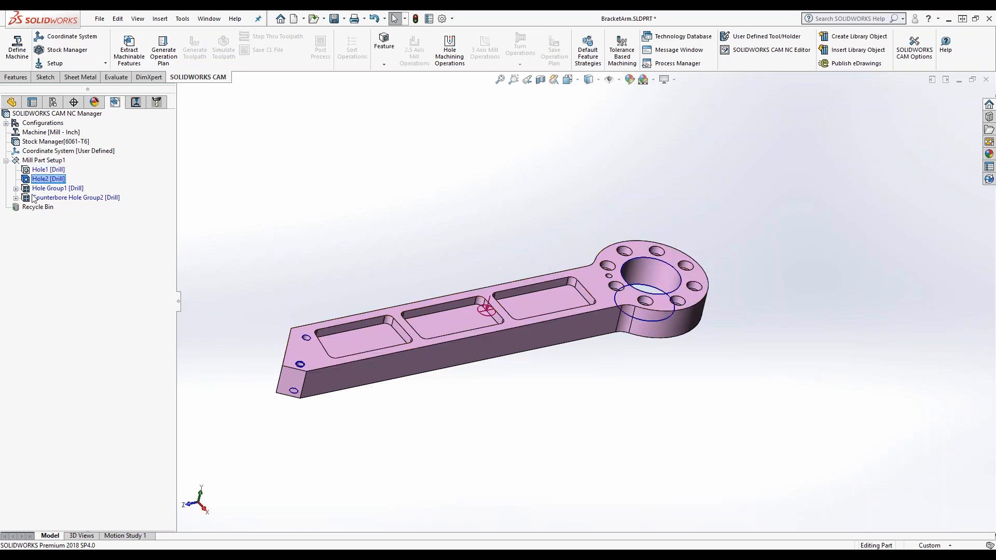
pyautogui.click(52, 189)
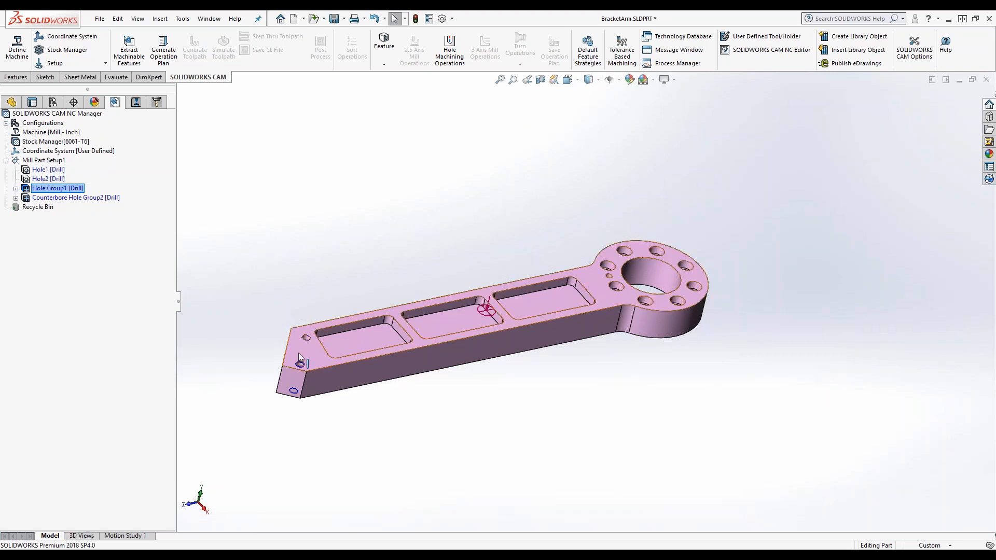
pyautogui.click(73, 198)
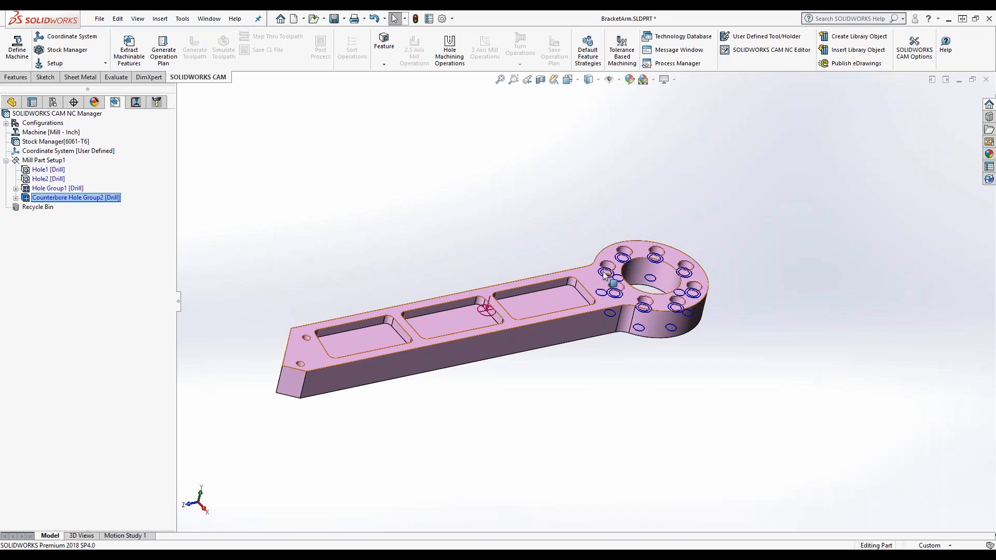
# Step: Generate the operation plan for Mill Part Setup1 and inspect its rough mill, contour mill and countersink operations
pyautogui.rightClick(56, 163)
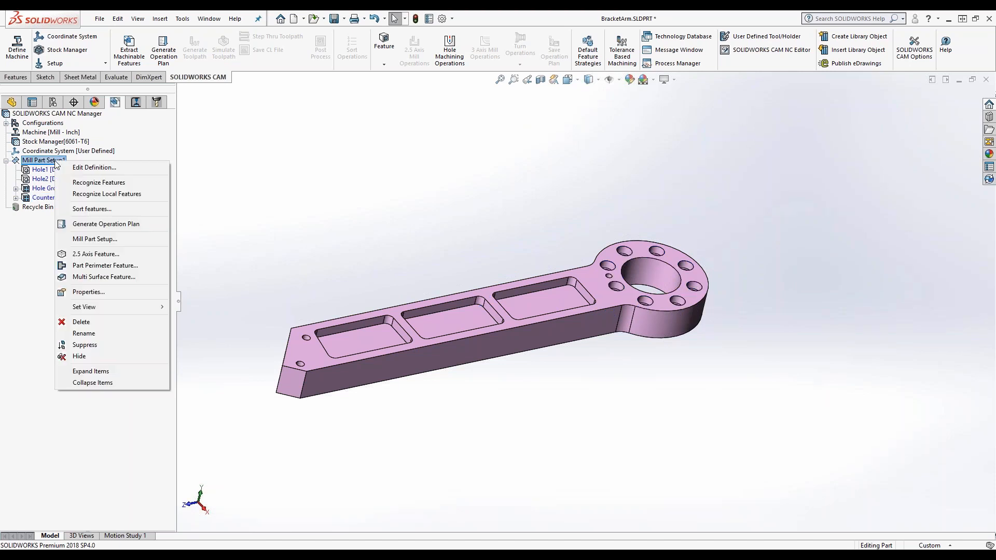
pyautogui.click(96, 226)
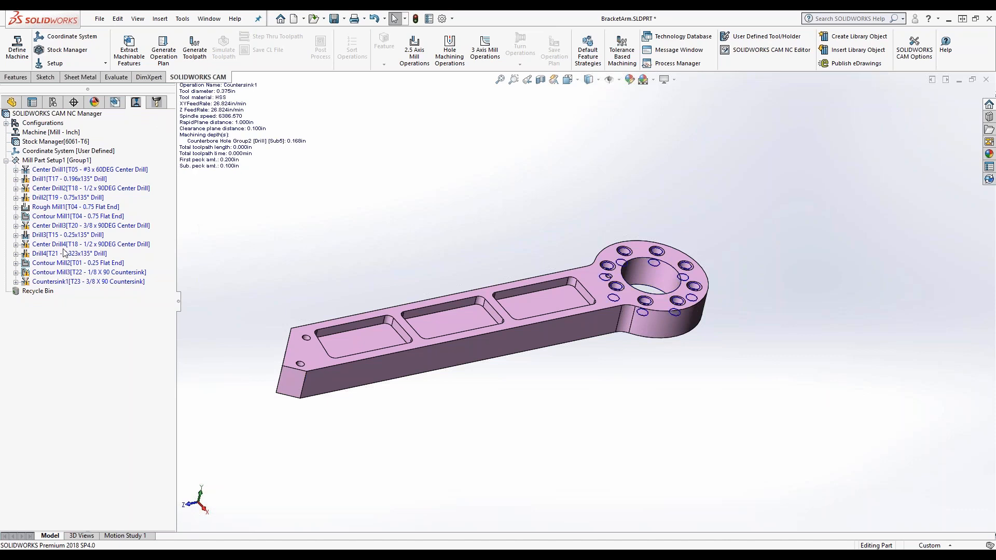
pyautogui.click(73, 207)
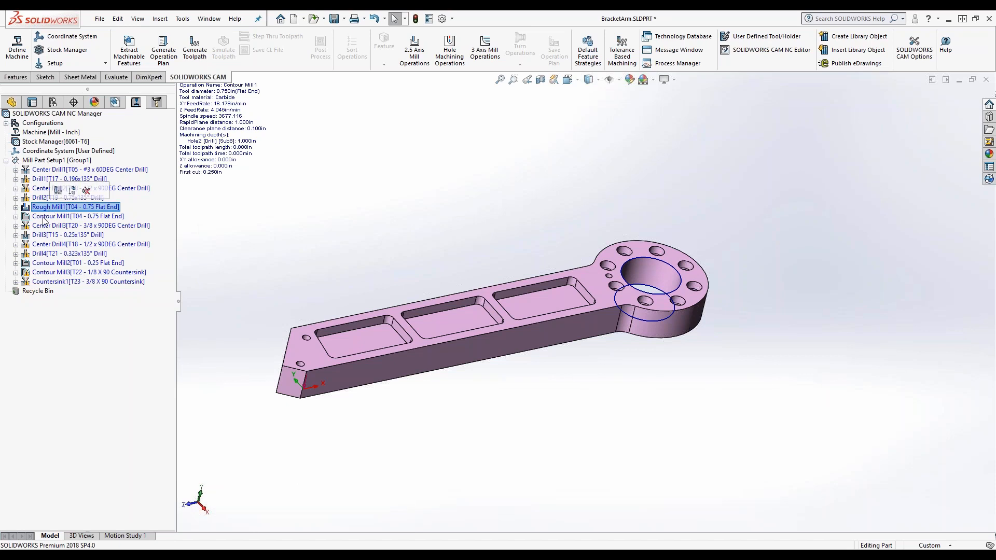
pyautogui.click(44, 217)
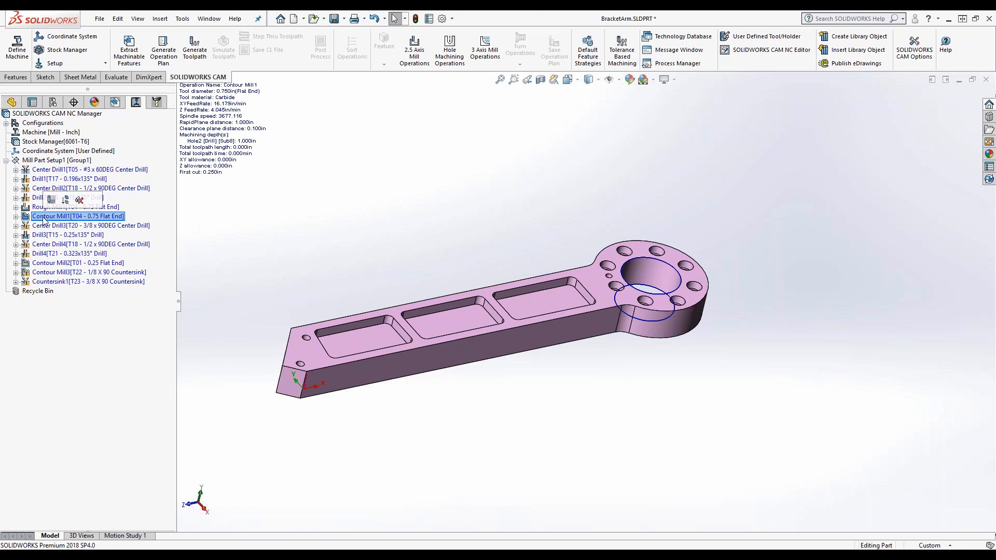
pyautogui.click(47, 263)
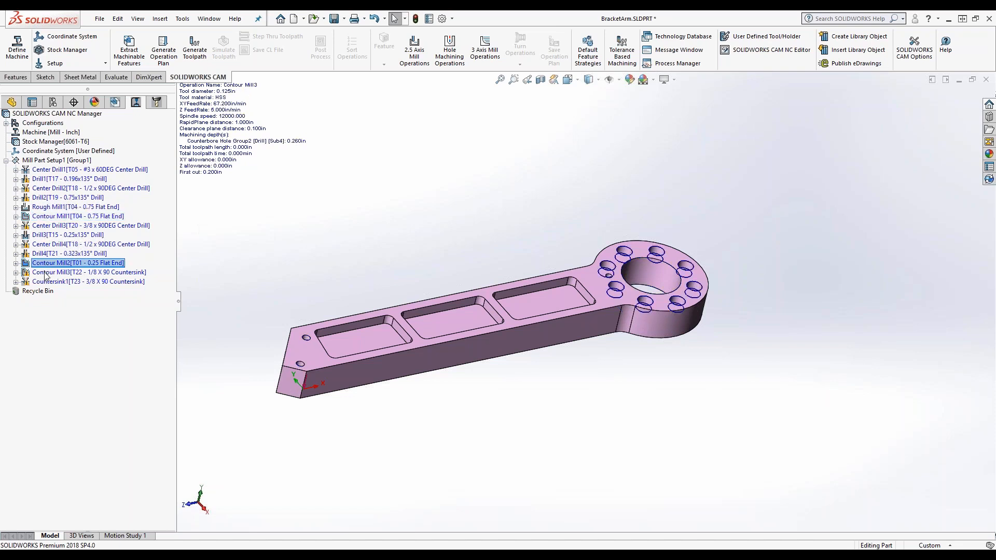
pyautogui.click(46, 273)
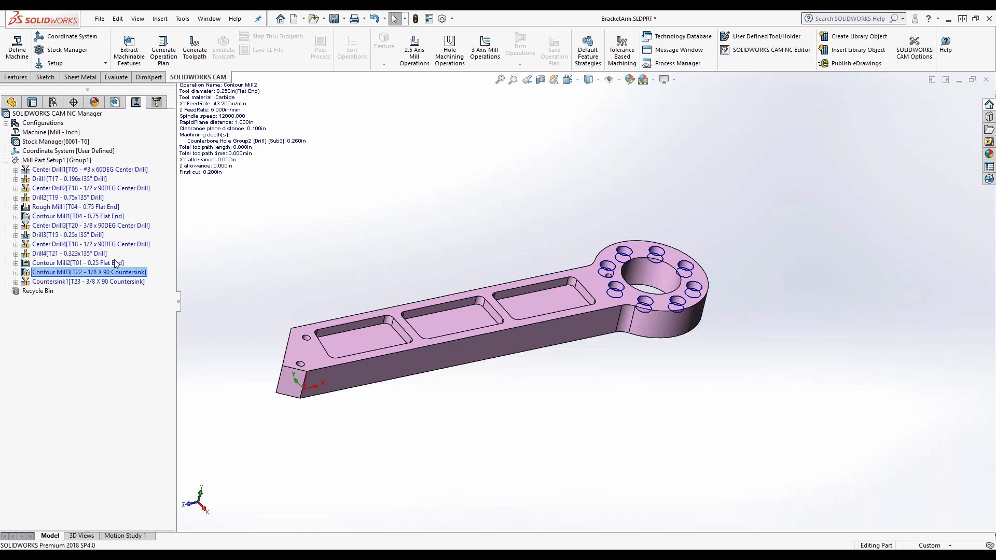
pyautogui.click(54, 282)
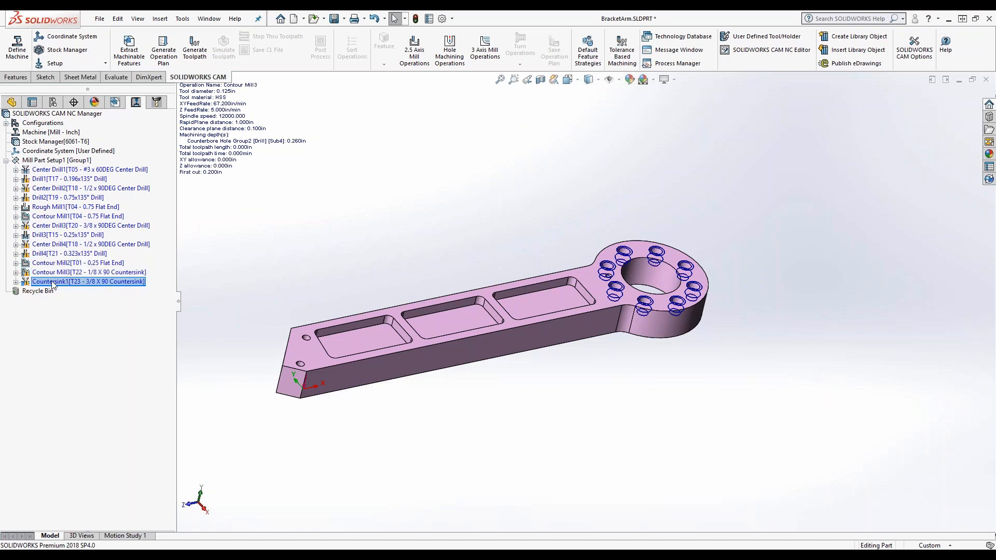
pyautogui.click(53, 275)
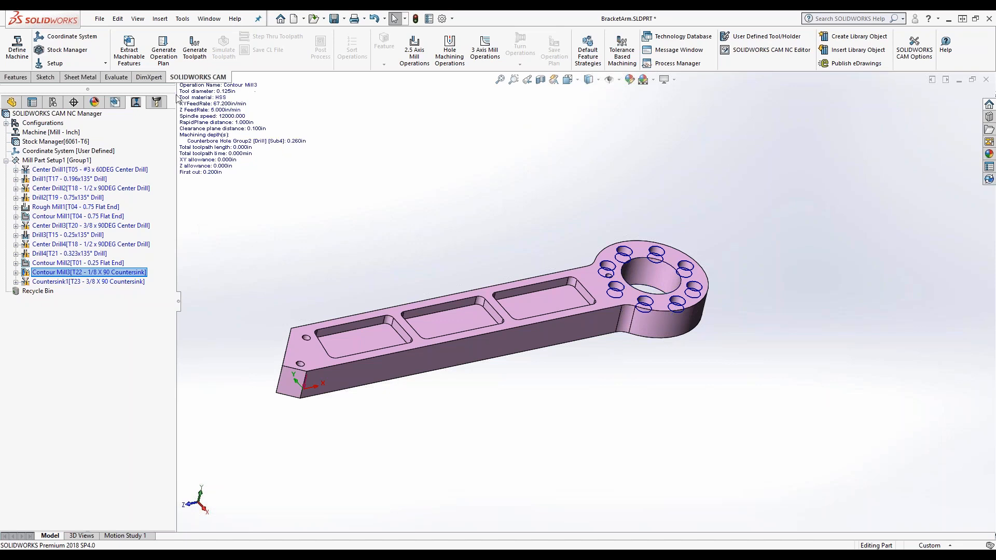
# Step: Generate the toolpaths for all operations and compare the CAM feature tree with the operation tree
pyautogui.click(194, 50)
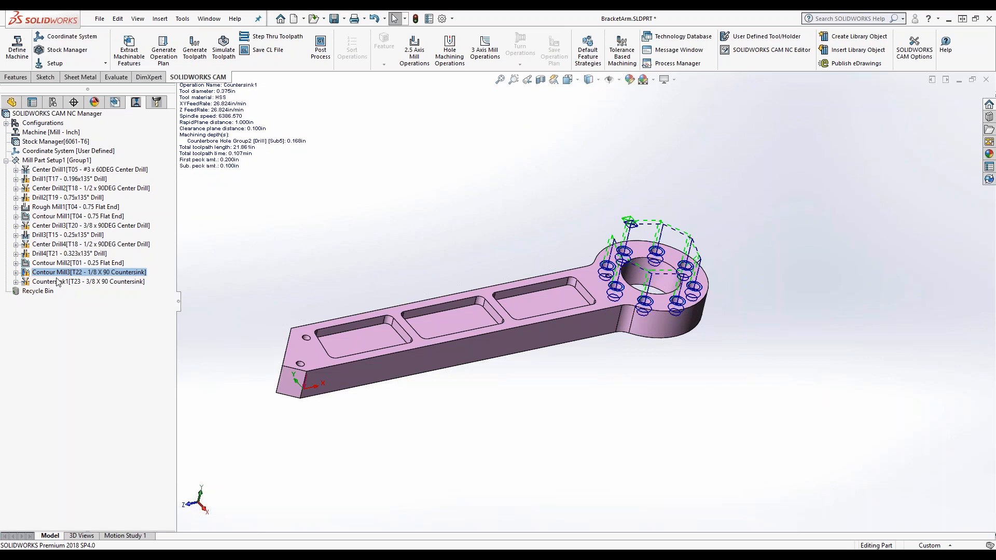
pyautogui.click(115, 101)
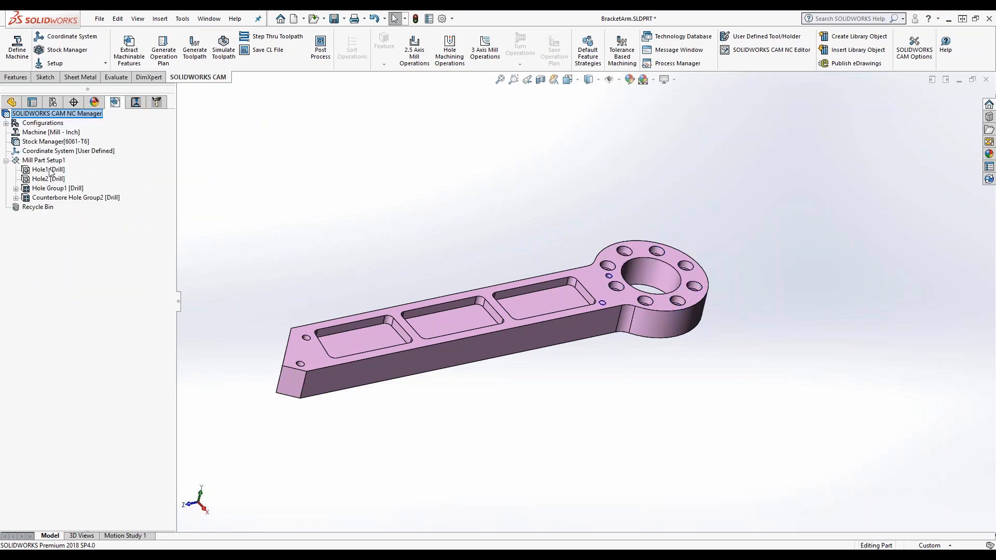
pyautogui.click(132, 106)
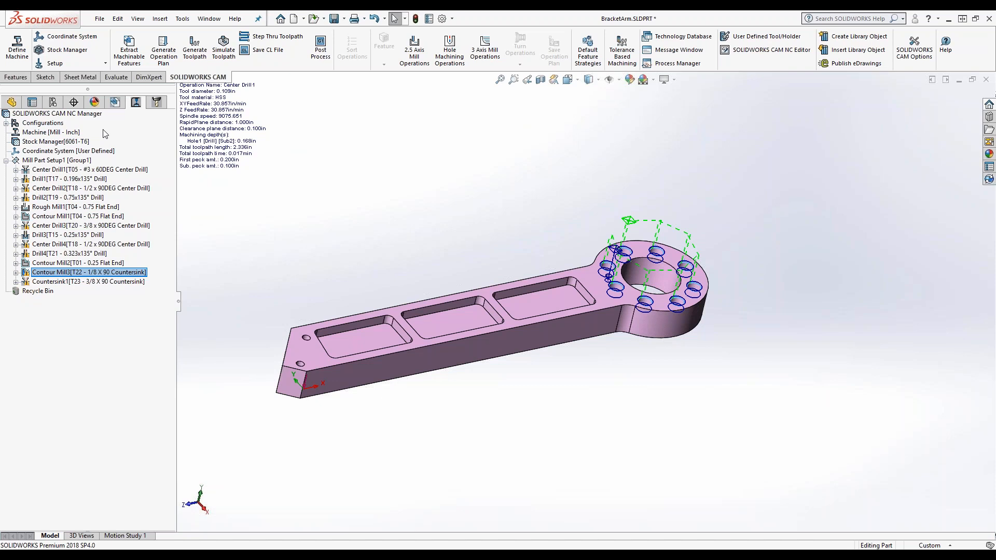
pyautogui.click(115, 103)
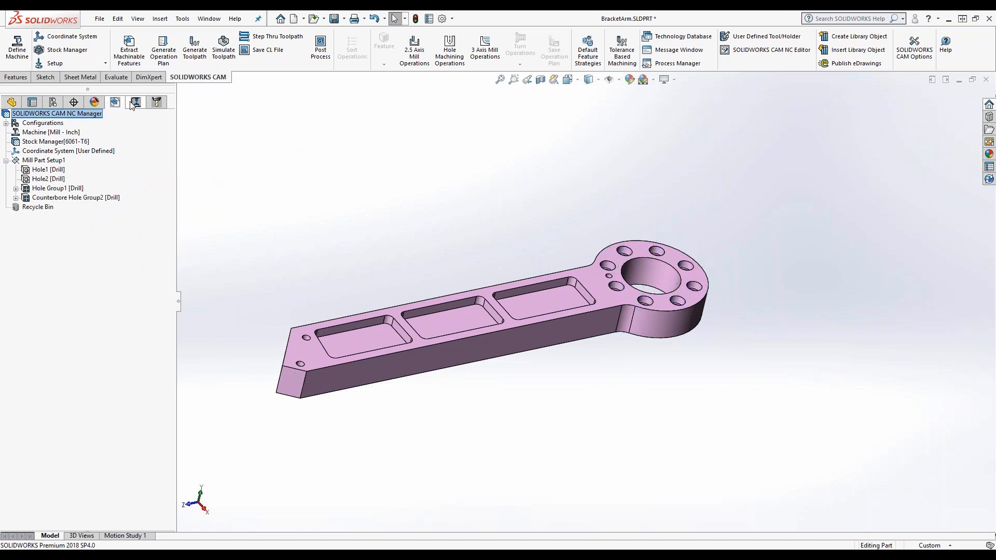
pyautogui.click(136, 102)
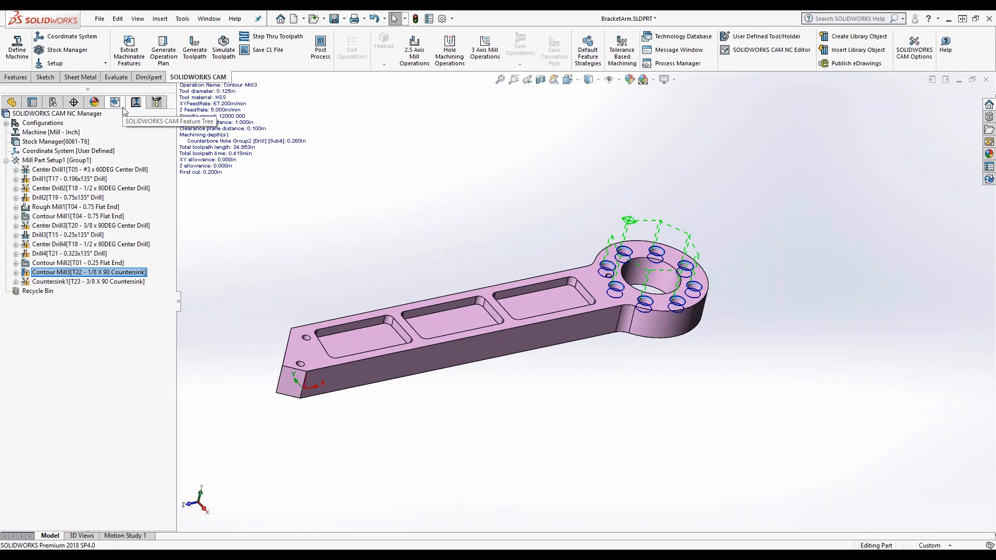
pyautogui.click(122, 107)
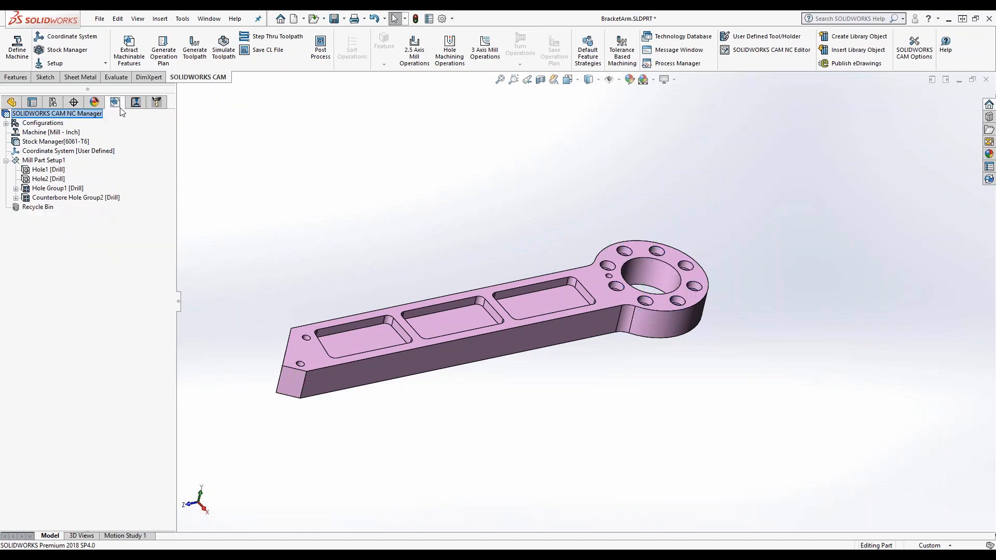
pyautogui.click(131, 107)
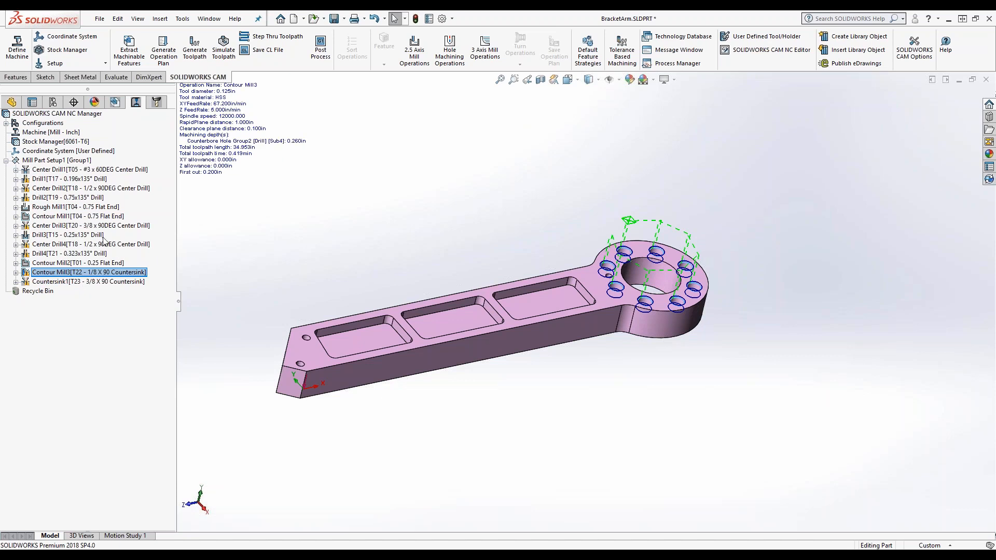
# Step: Examine the toolpaths of the Rough Mill1, Contour Mill1, Countersink1, Contour Mill2 and Drill4 operations
pyautogui.moveTo(67, 215)
pyautogui.click(56, 207)
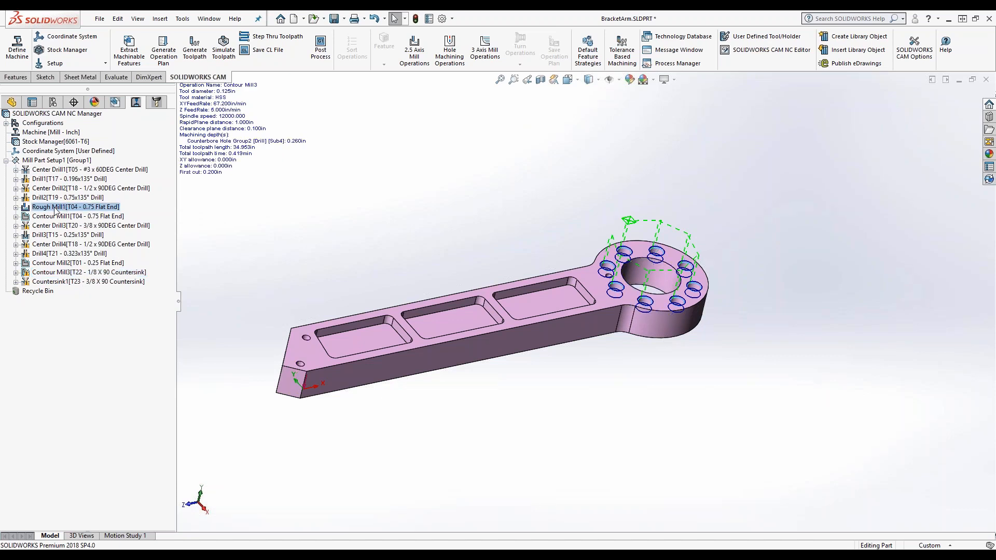
pyautogui.click(54, 216)
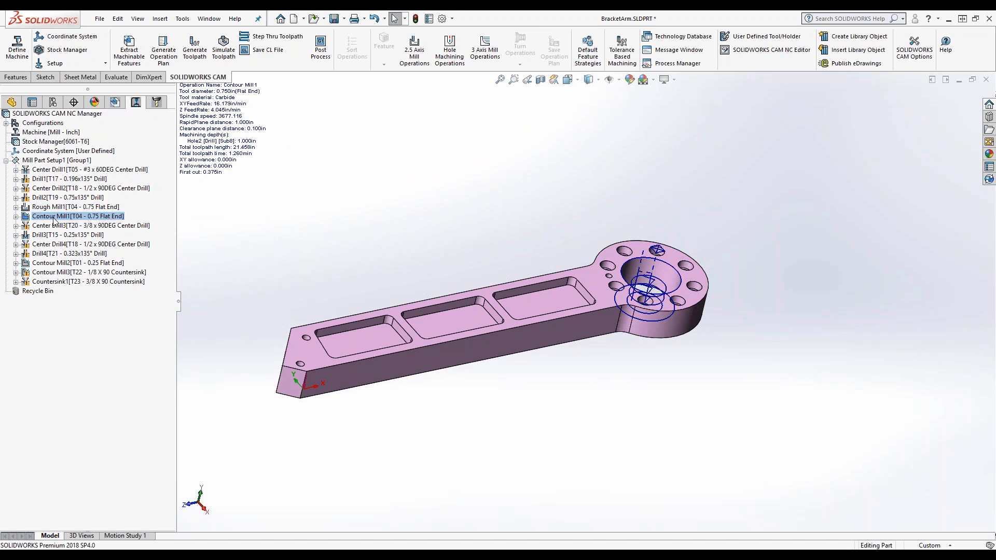
pyautogui.click(58, 282)
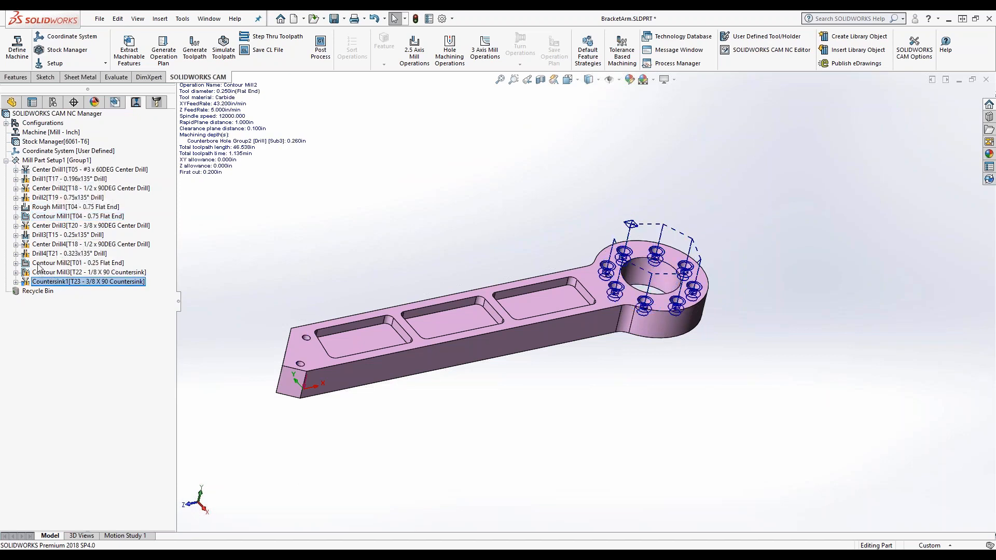
pyautogui.click(38, 263)
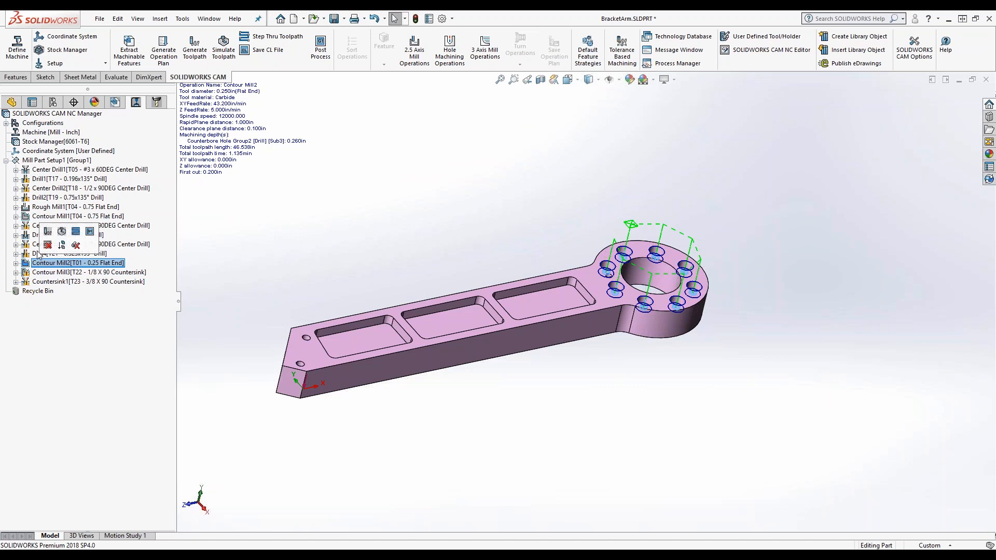
pyautogui.click(38, 254)
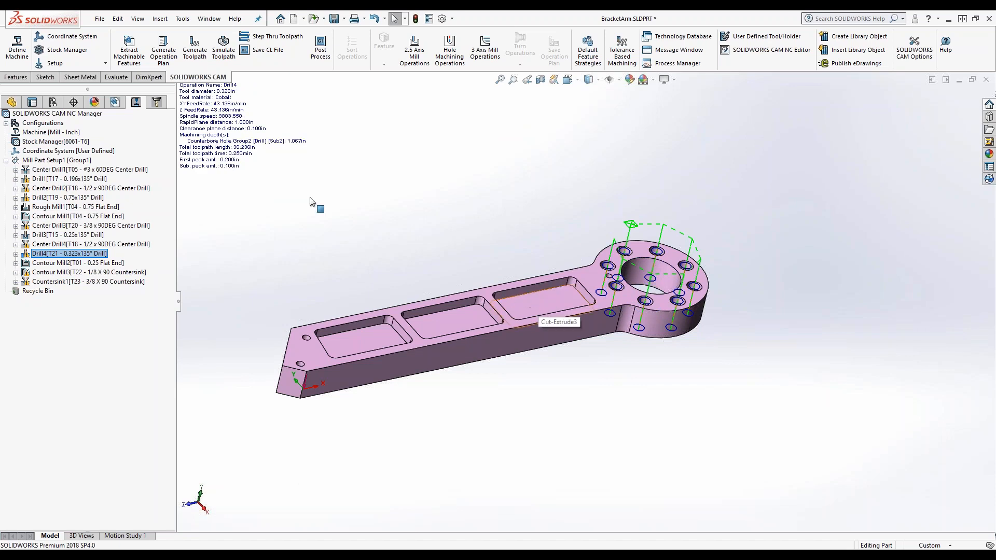
# Step: Start a 2.5 axis Pocket feature under Mill Part Setup1 from the floor face of the rectangular pocket nearest the ring end
pyautogui.click(115, 102)
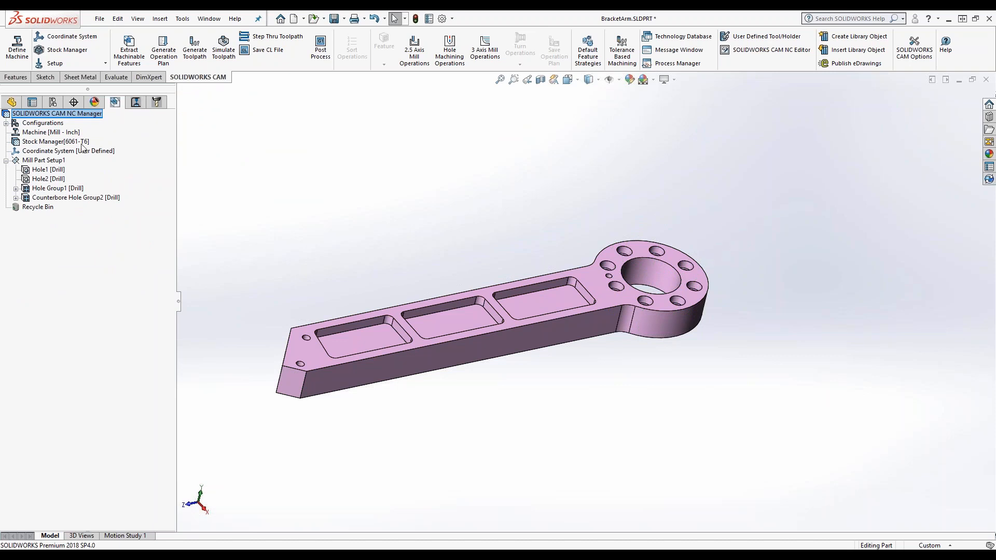
pyautogui.rightClick(54, 162)
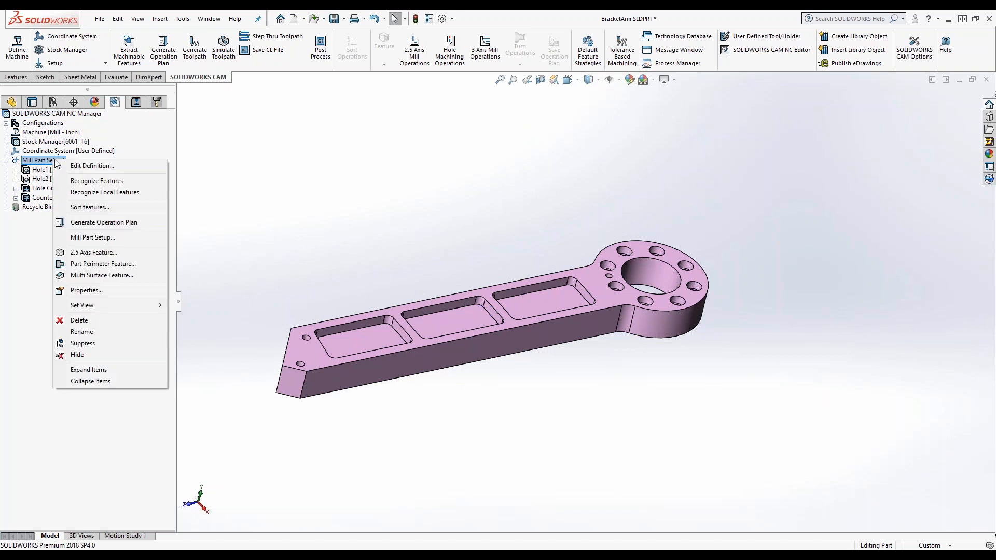
pyautogui.click(94, 253)
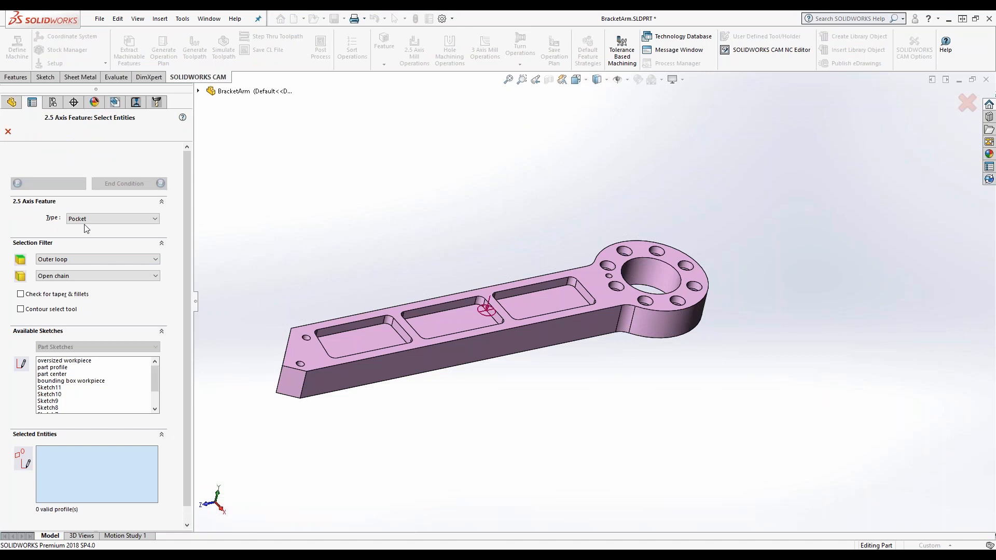
pyautogui.click(154, 220)
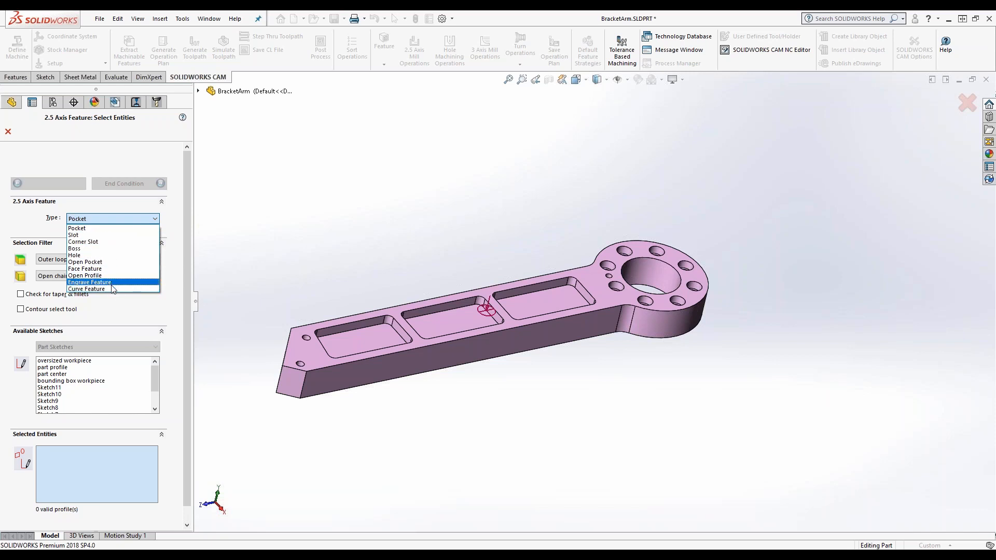
pyautogui.click(82, 228)
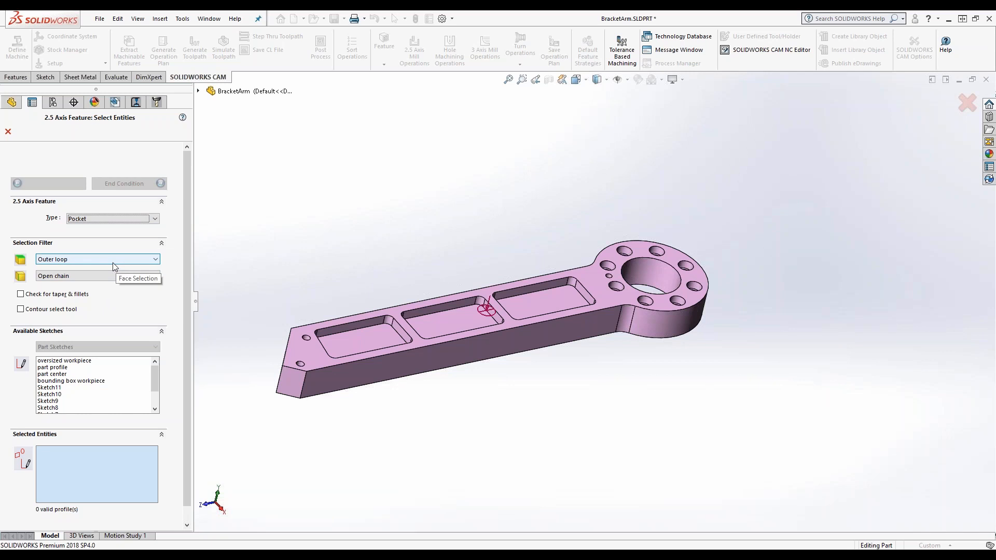
pyautogui.click(538, 303)
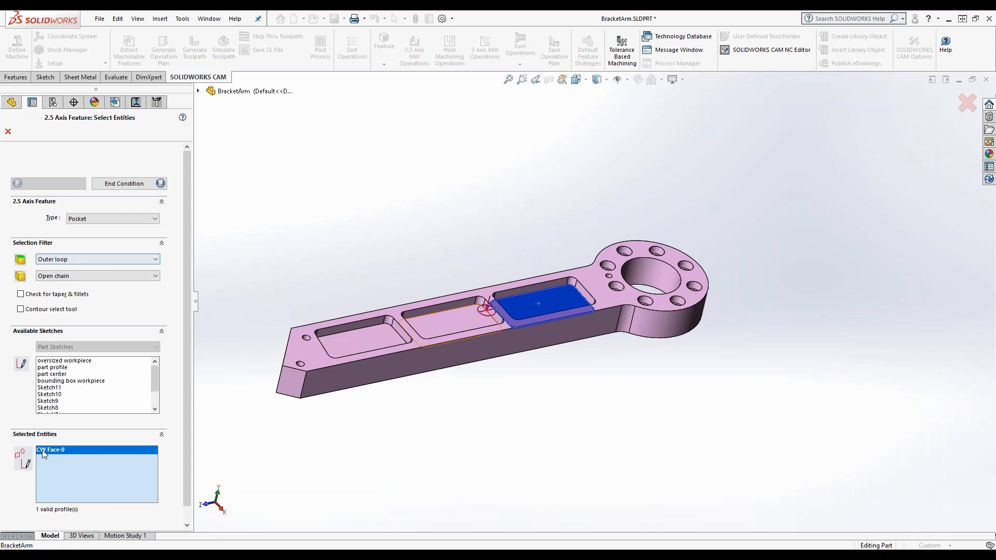
# Step: Set the pocket feature's Direction 1 end condition to Upto Face, using the arm's top face
pyautogui.click(124, 183)
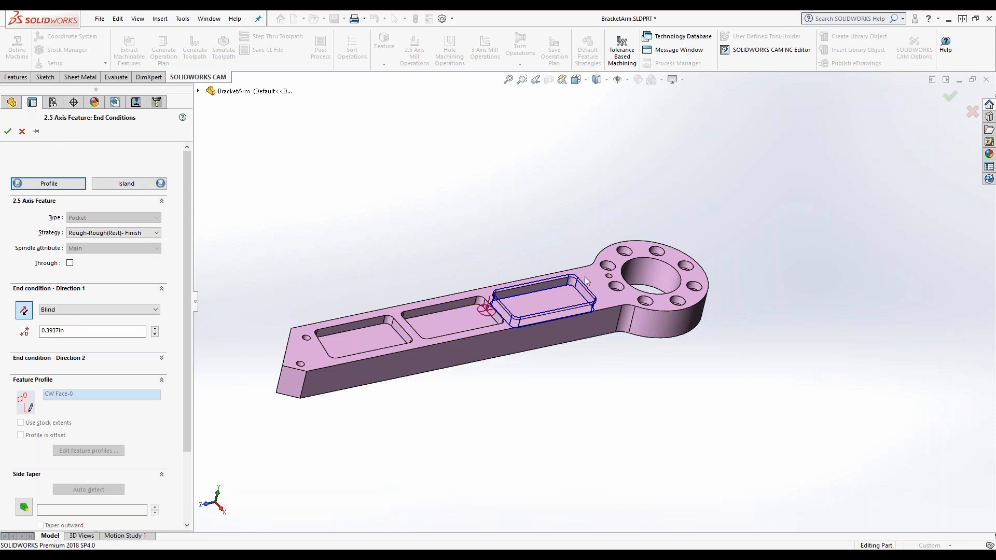
pyautogui.scroll(-5, 582, 281)
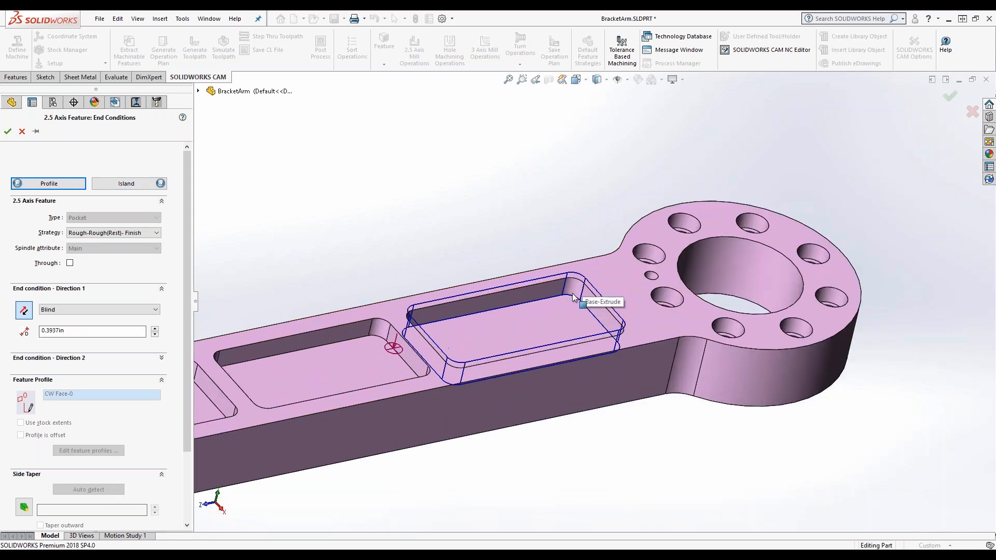
pyautogui.scroll(-4, 570, 293)
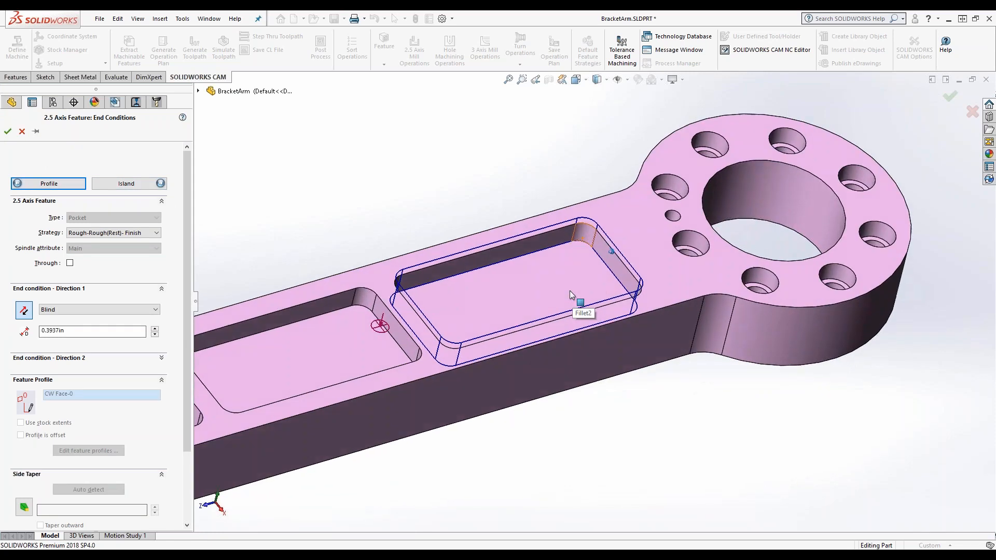
pyautogui.scroll(-3, 569, 291)
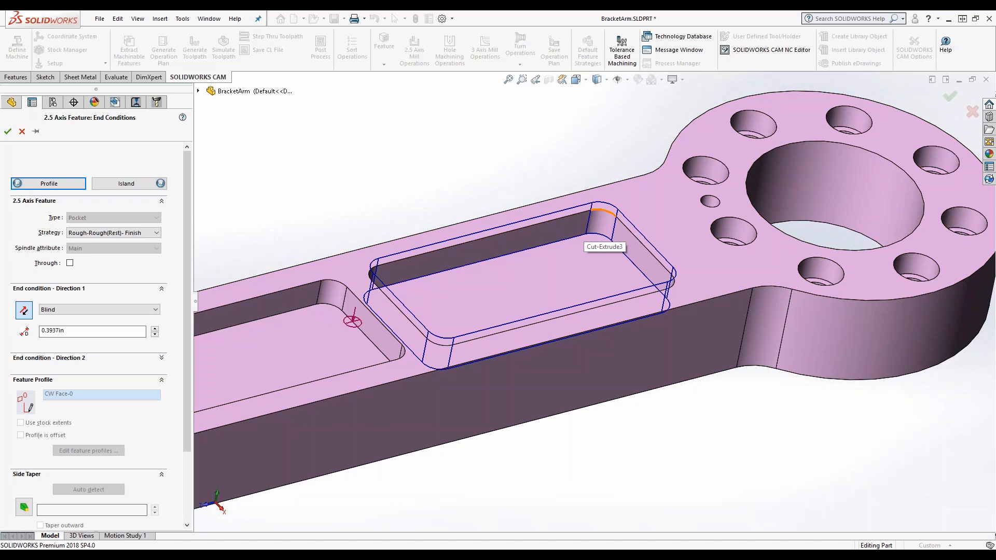
pyautogui.click(639, 202)
pyautogui.click(639, 195)
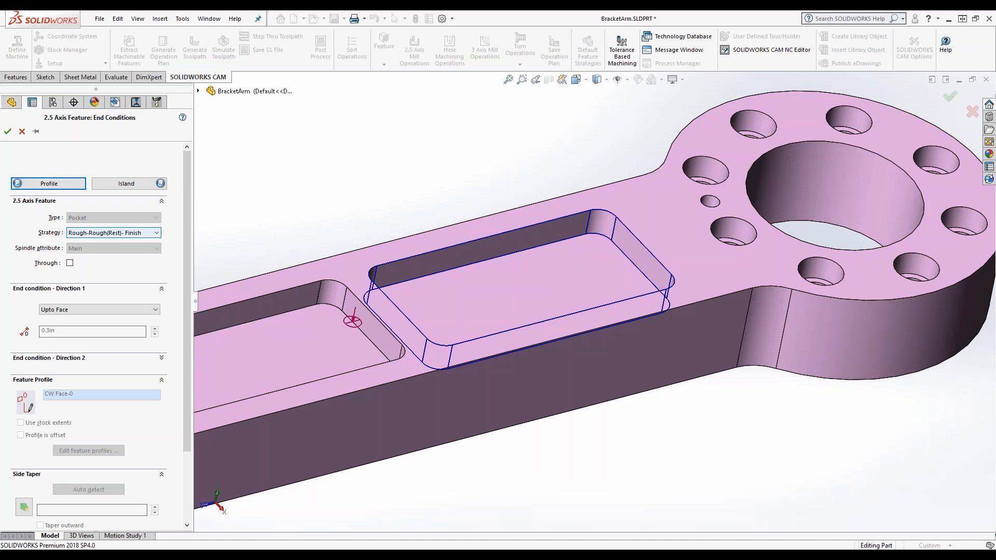
# Step: Review the available pocket strategies and matching TechDB operations, and create the feature with the Rough-Rough(Rest)-Finish strategy
pyautogui.moveTo(155, 233)
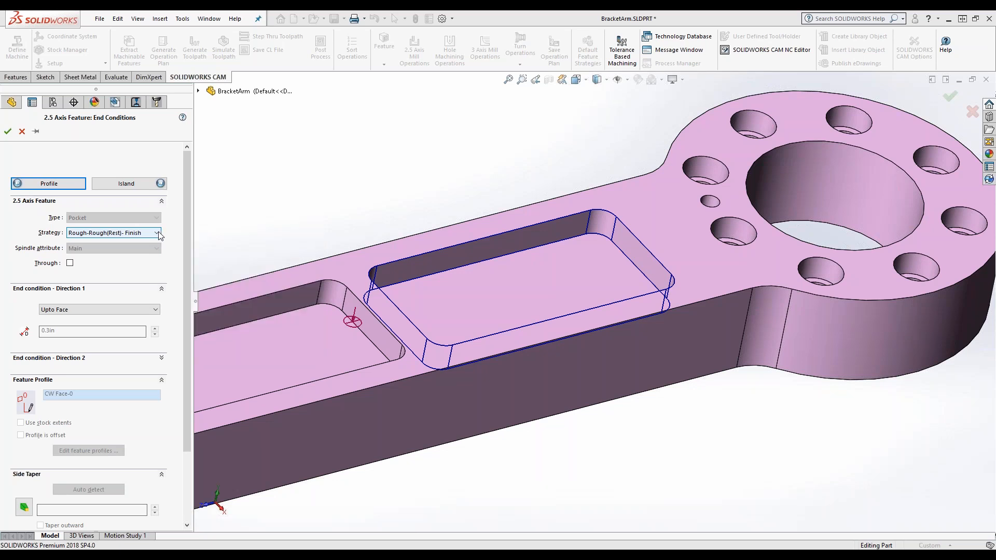
pyautogui.click(157, 233)
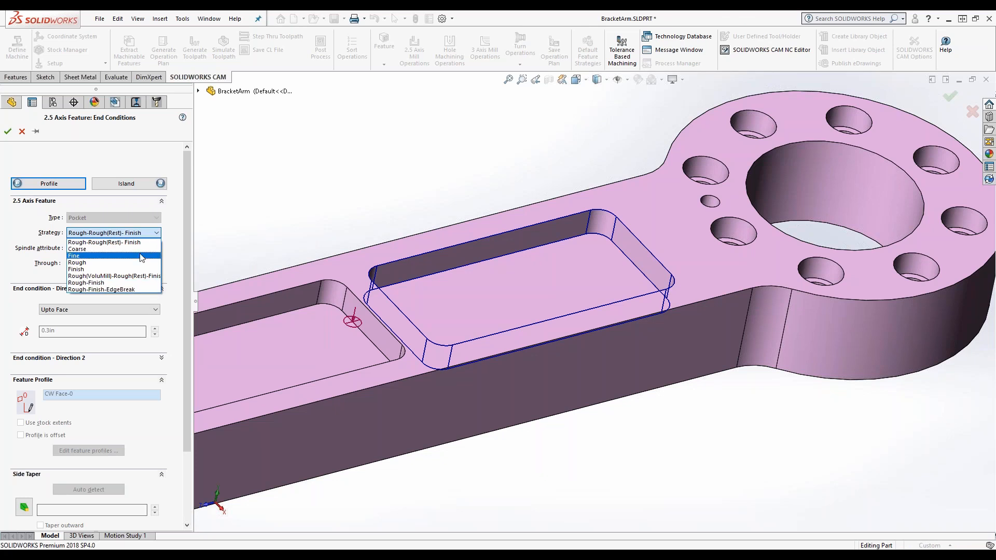
pyautogui.click(120, 242)
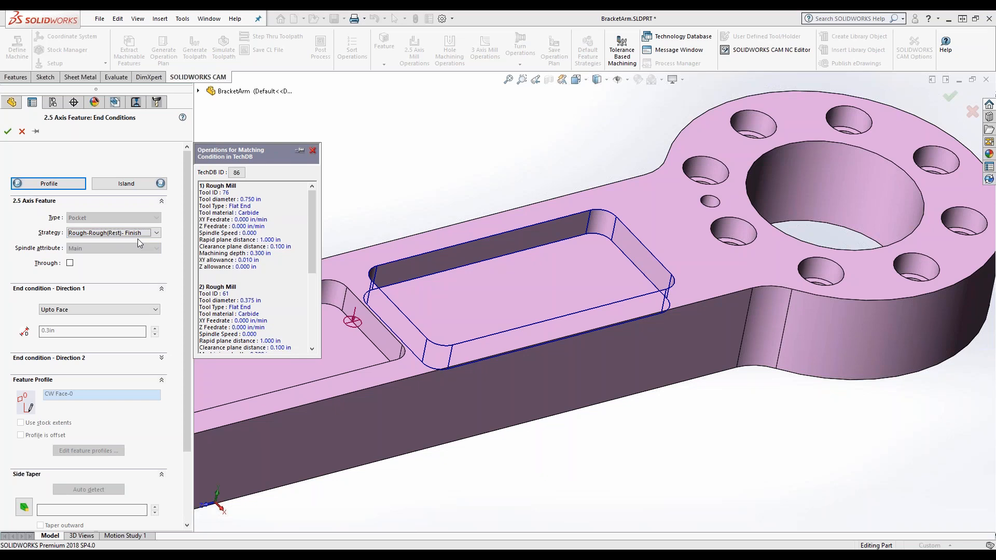
pyautogui.click(156, 233)
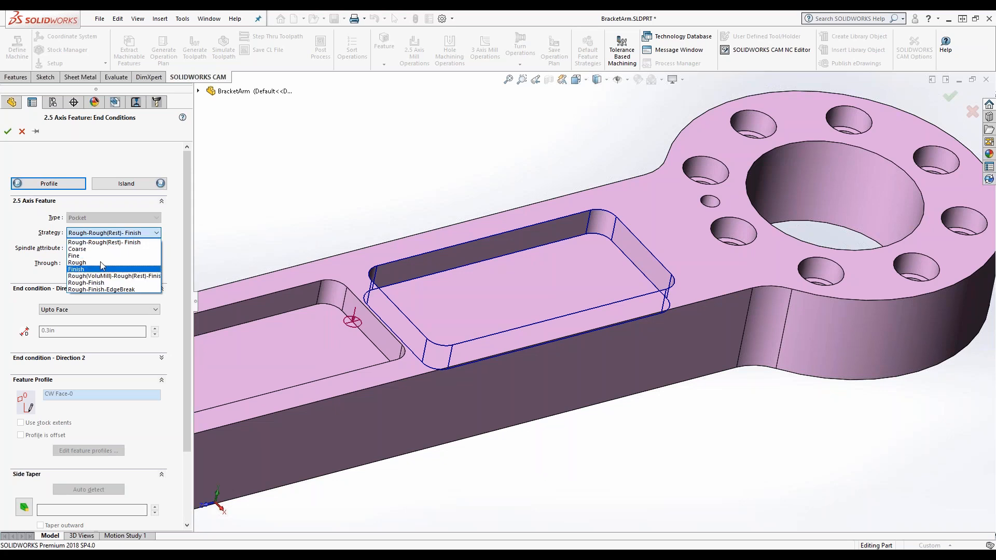
pyautogui.click(115, 242)
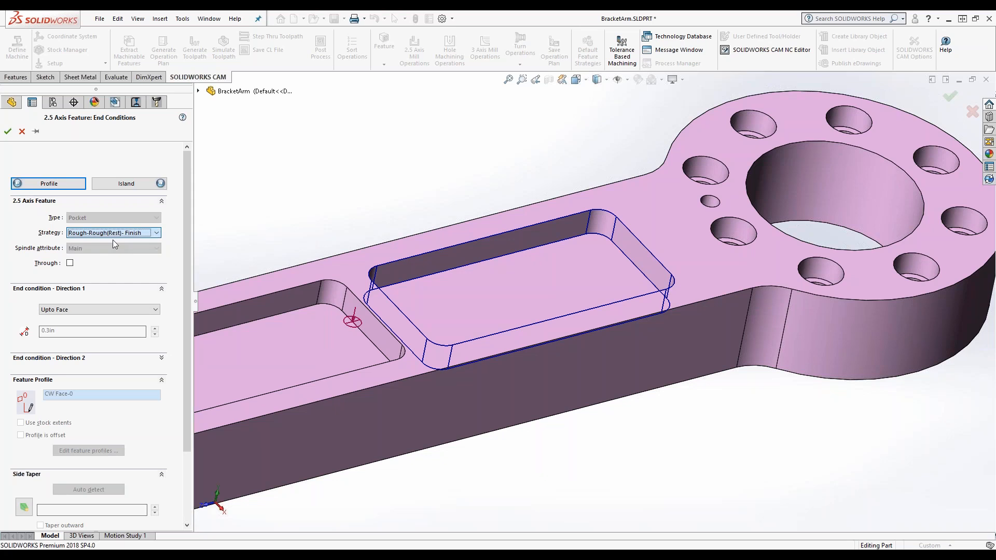
pyautogui.click(81, 233)
pyautogui.moveTo(72, 233)
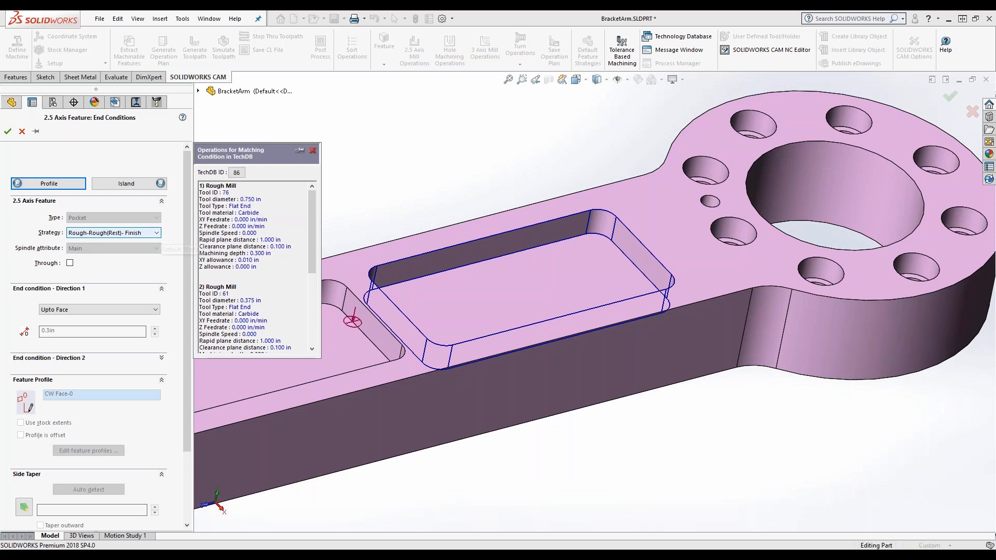
pyautogui.click(156, 232)
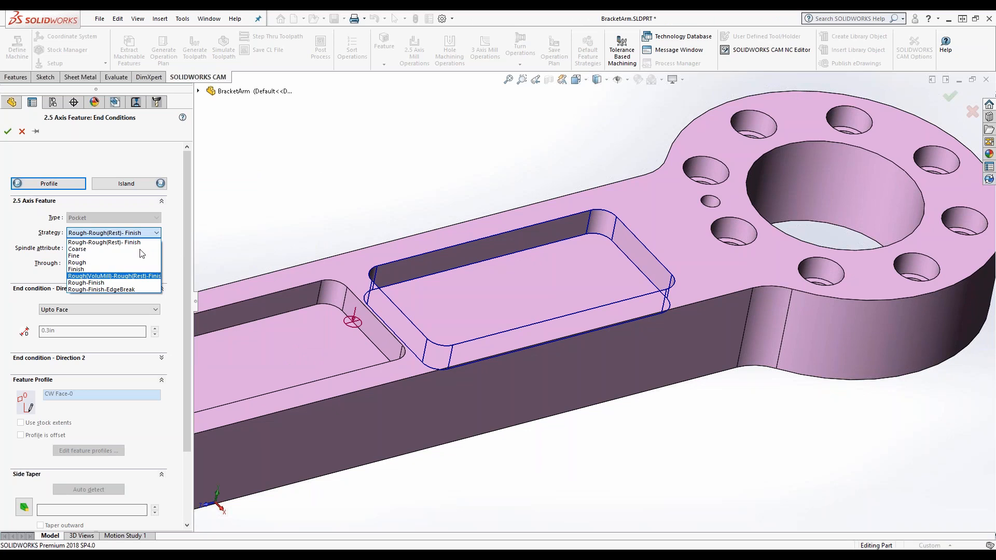
pyautogui.click(180, 240)
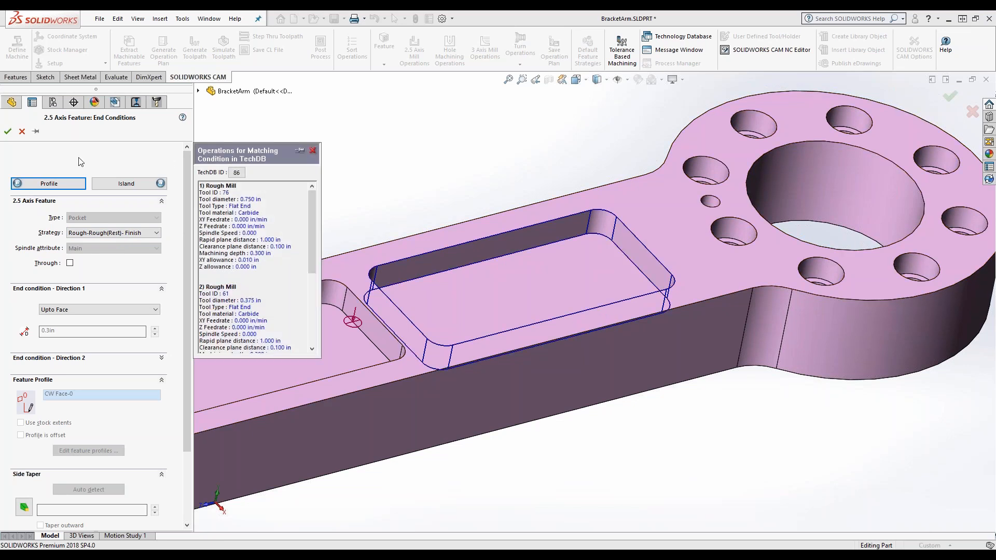
pyautogui.click(7, 131)
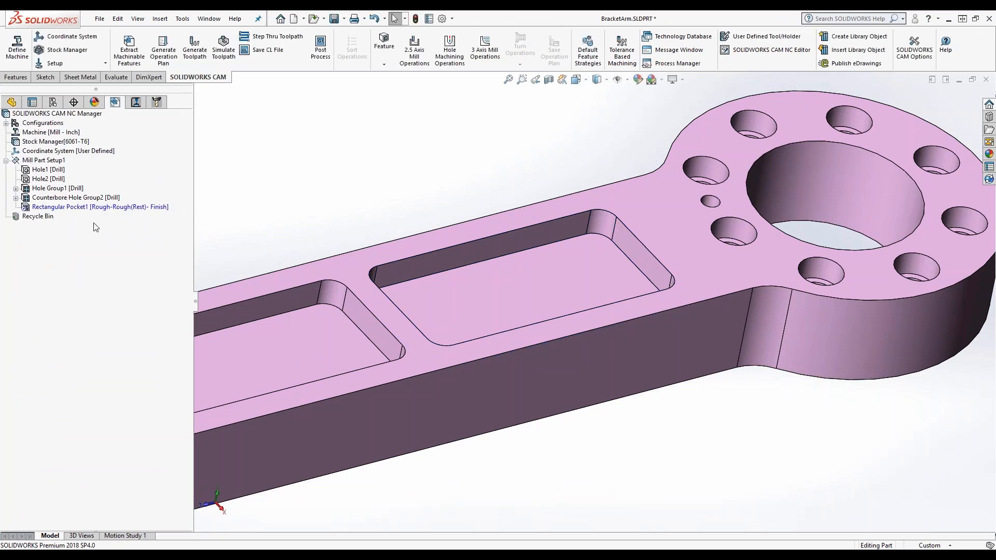
# Step: Highlight the new rectangular pocket and the counterbore hole group, and generate the operation plan for the pocket only
pyautogui.click(67, 207)
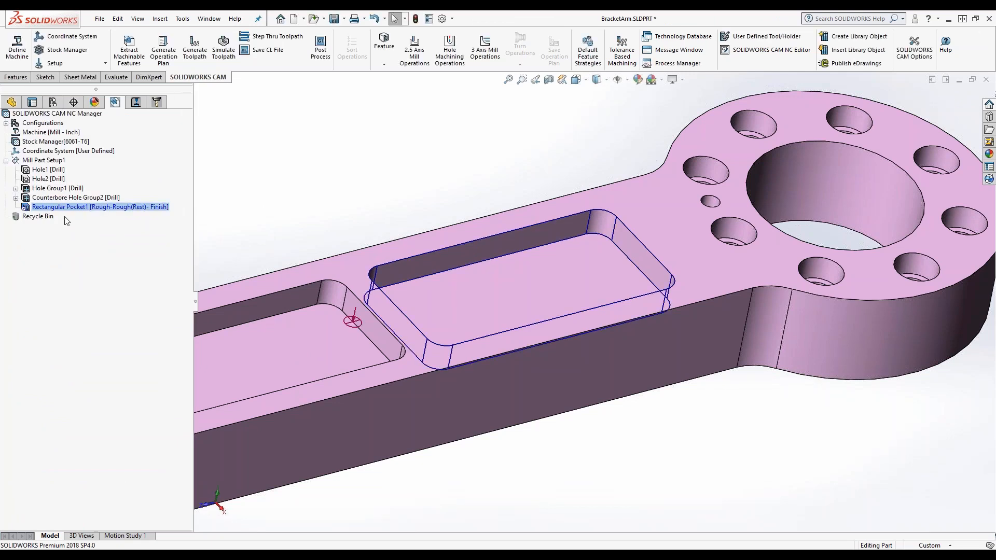
pyautogui.click(57, 198)
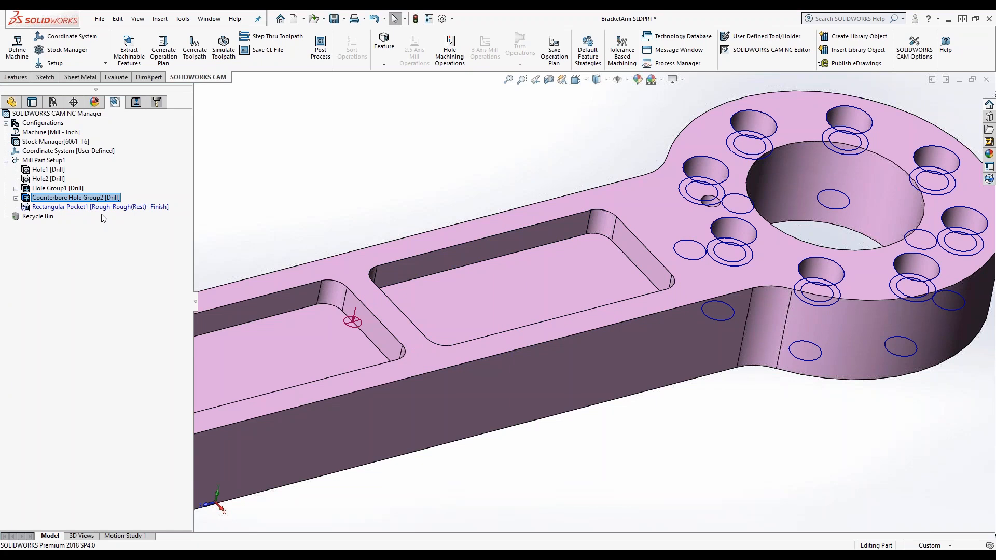
pyautogui.rightClick(71, 207)
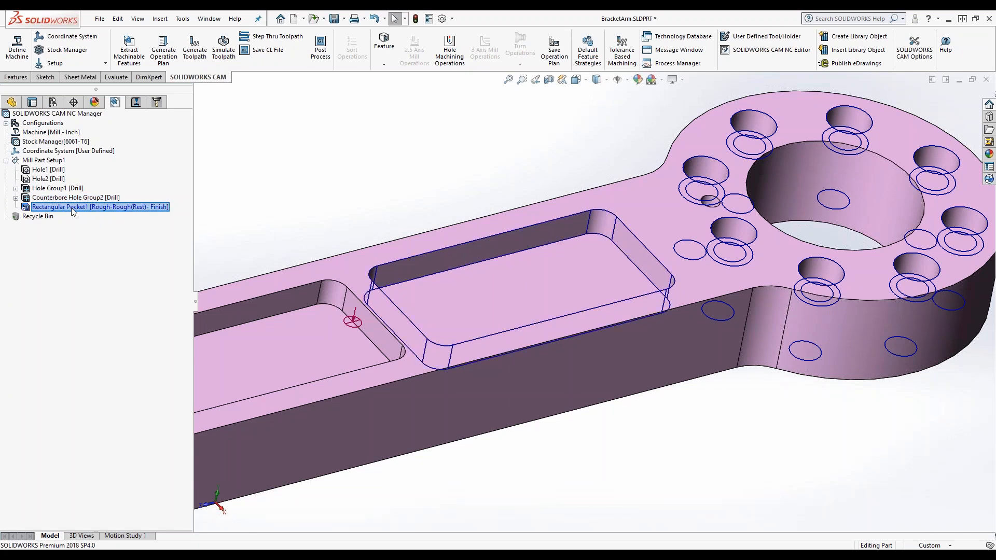
pyautogui.click(106, 252)
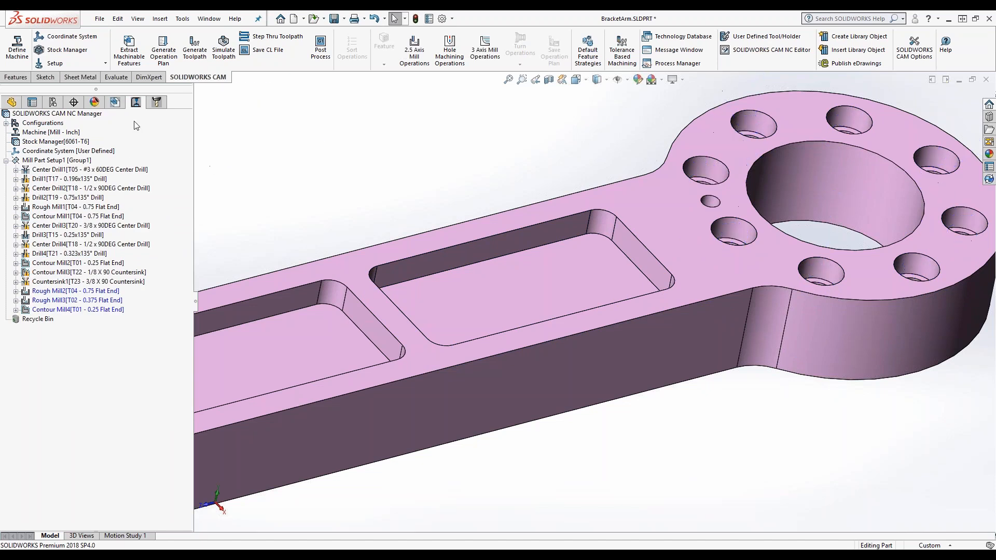
# Step: Inspect the pocket's Rough Mill3 and Contour Mill4 operations and generate the toolpaths for the new operations
pyautogui.click(53, 301)
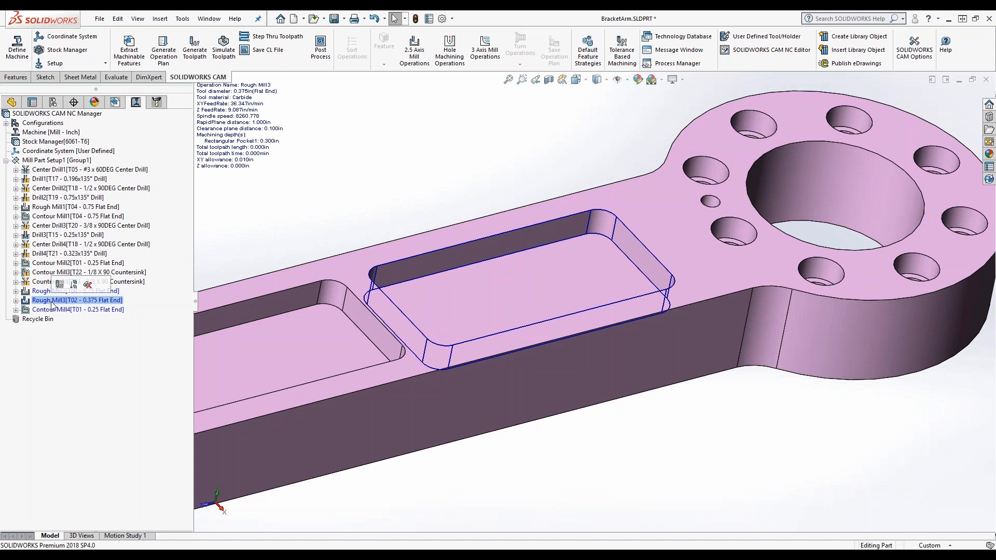
pyautogui.click(62, 310)
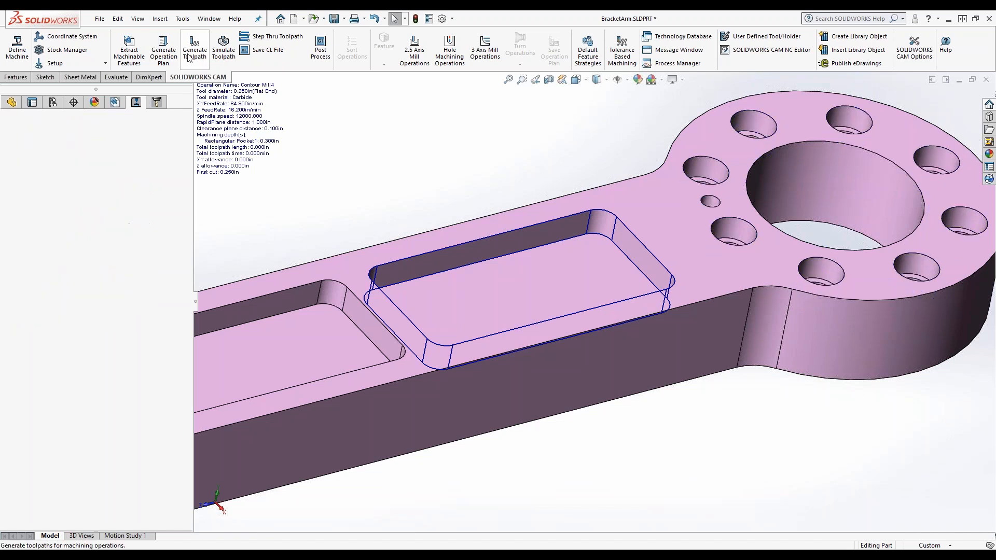
pyautogui.click(187, 54)
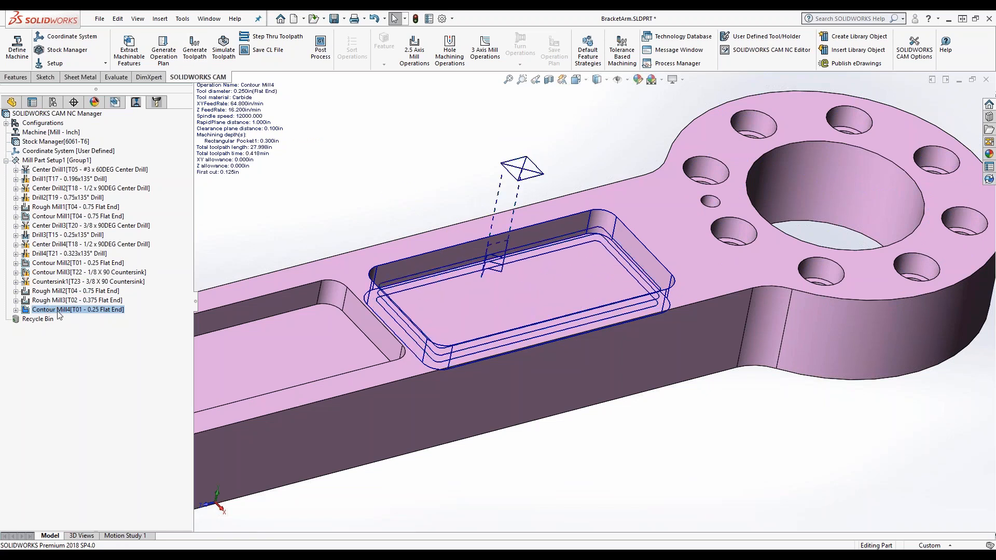
pyautogui.scroll(4, 512, 298)
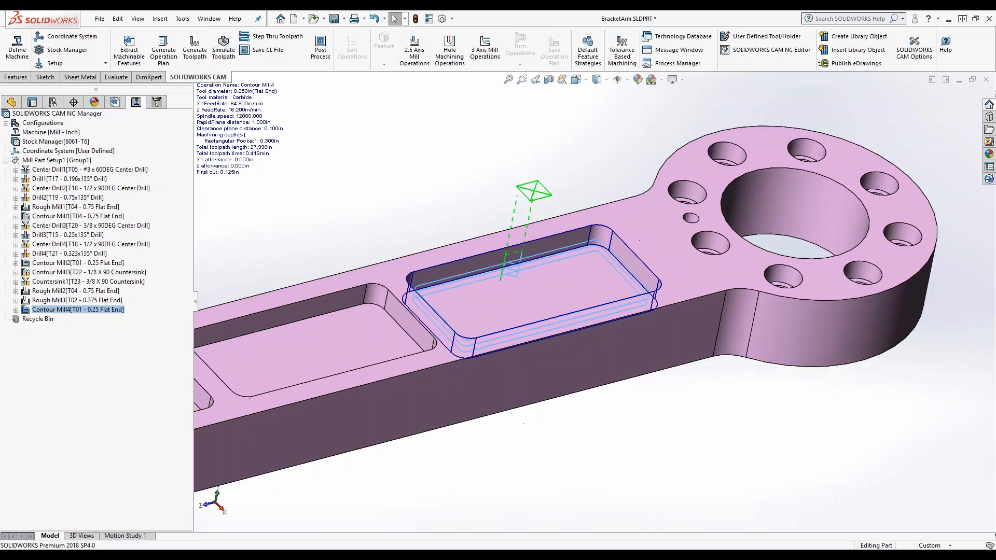
pyautogui.scroll(5, 508, 299)
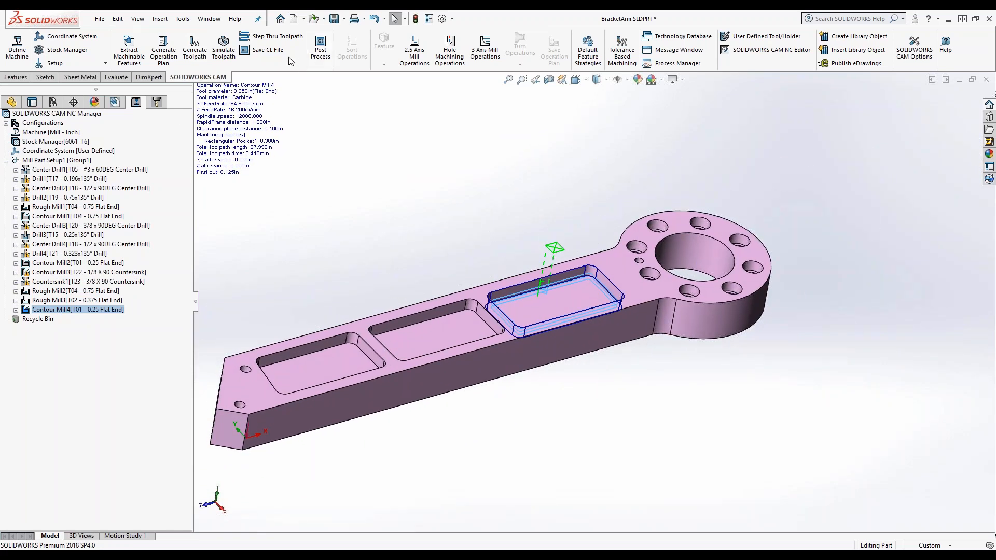
# Step: Simulate all toolpaths at slightly reduced speed, compare the machined stock with the design part, and close the simulation
pyautogui.click(222, 43)
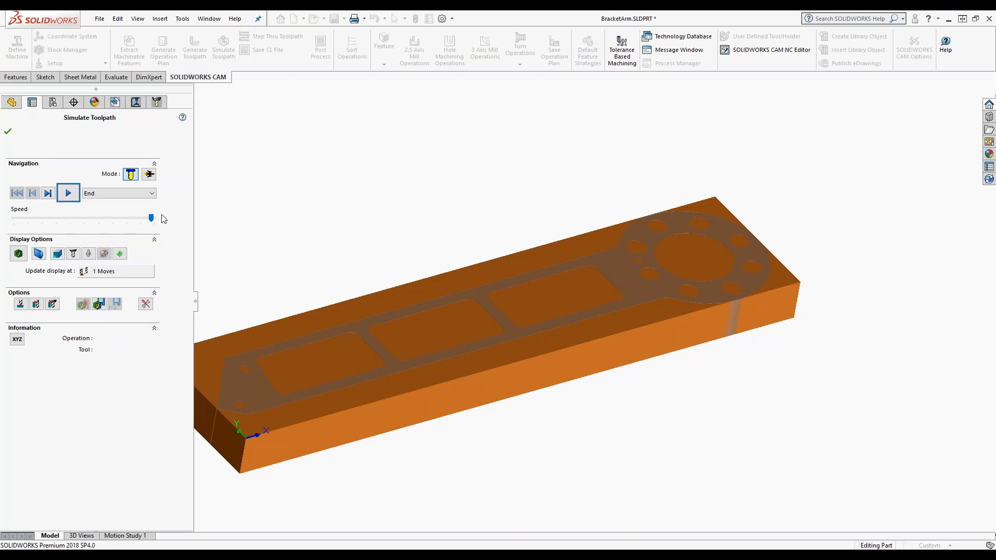
pyautogui.click(150, 221)
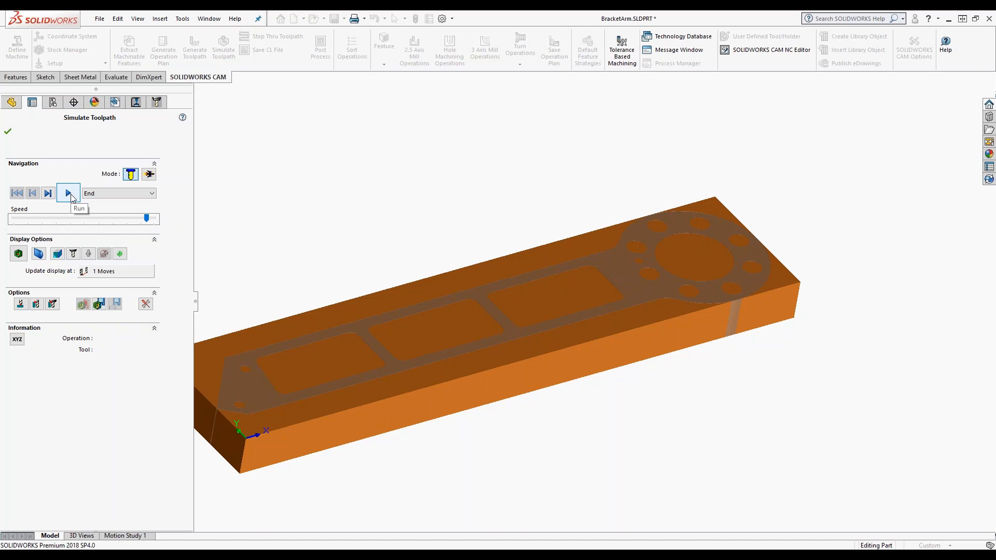
pyautogui.click(71, 198)
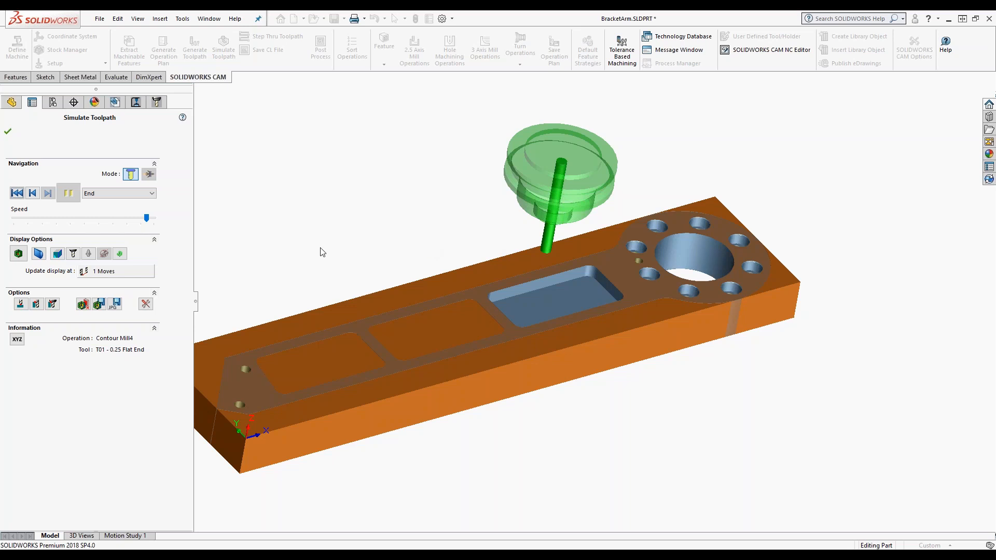
pyautogui.click(20, 257)
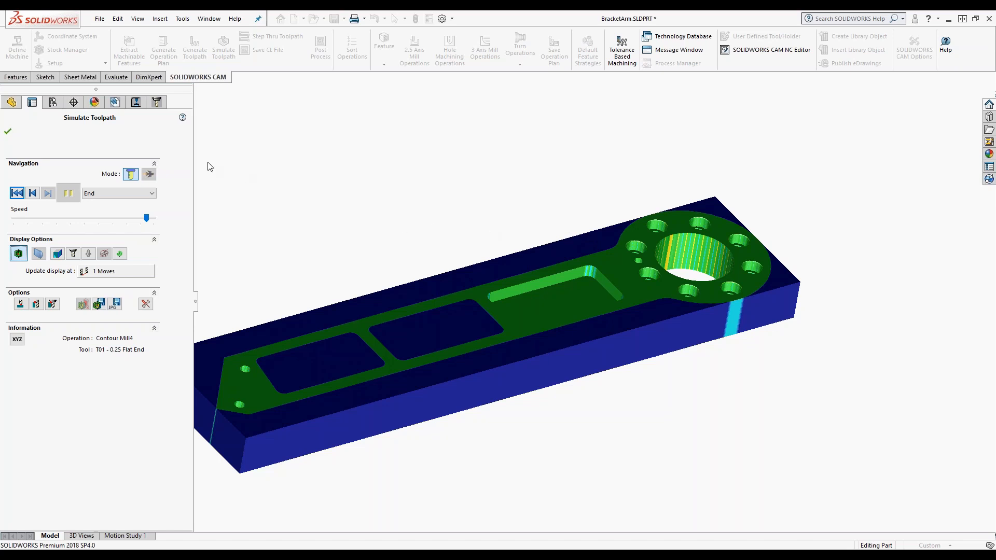
pyautogui.click(8, 131)
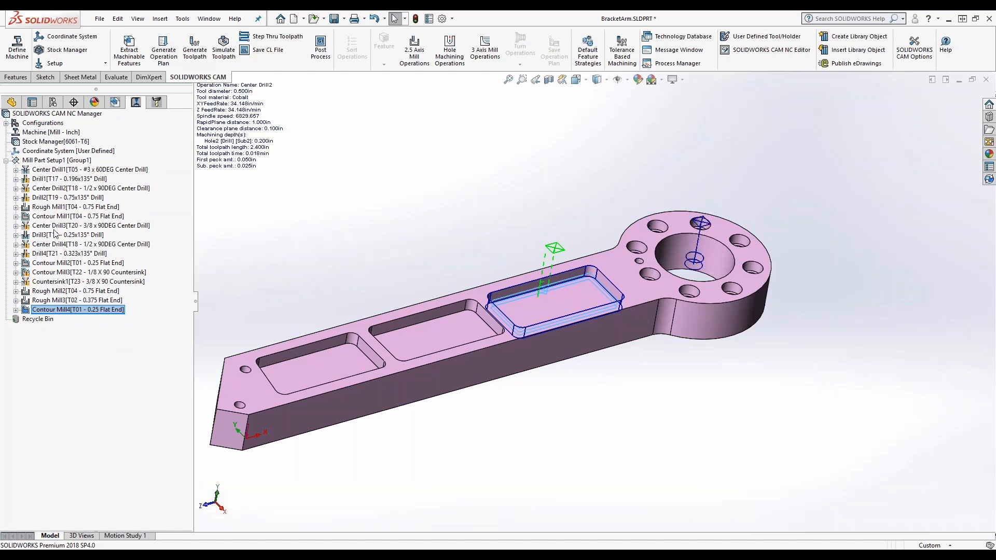
# Step: Reorder the operations so that Center Drill3 comes directly after Center Drill1
pyautogui.moveTo(57, 227); pyautogui.dragTo(63, 169)
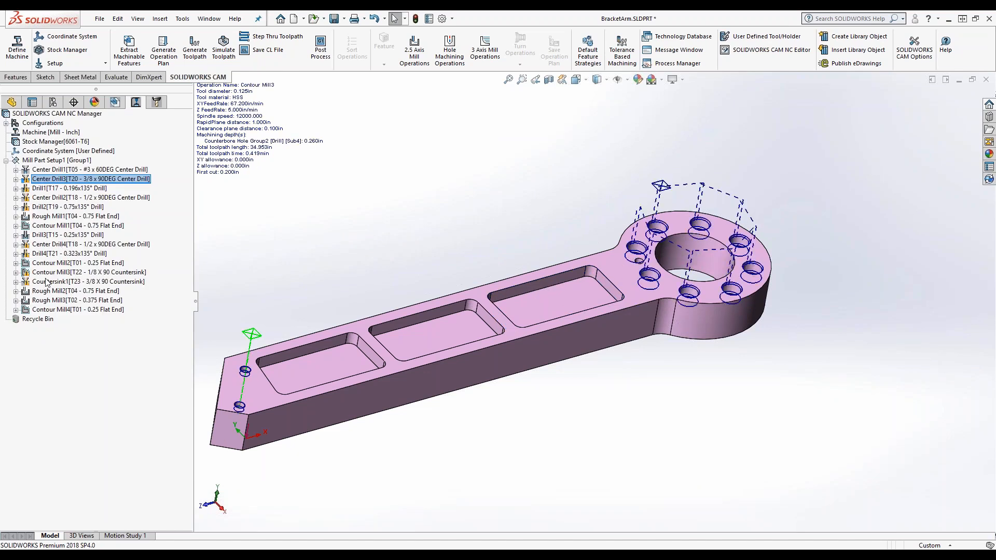
# Step: Move the Countersink1 operation directly after Center Drill3 in Mill Part Setup1
pyautogui.moveTo(66, 178); pyautogui.dragTo(66, 179)
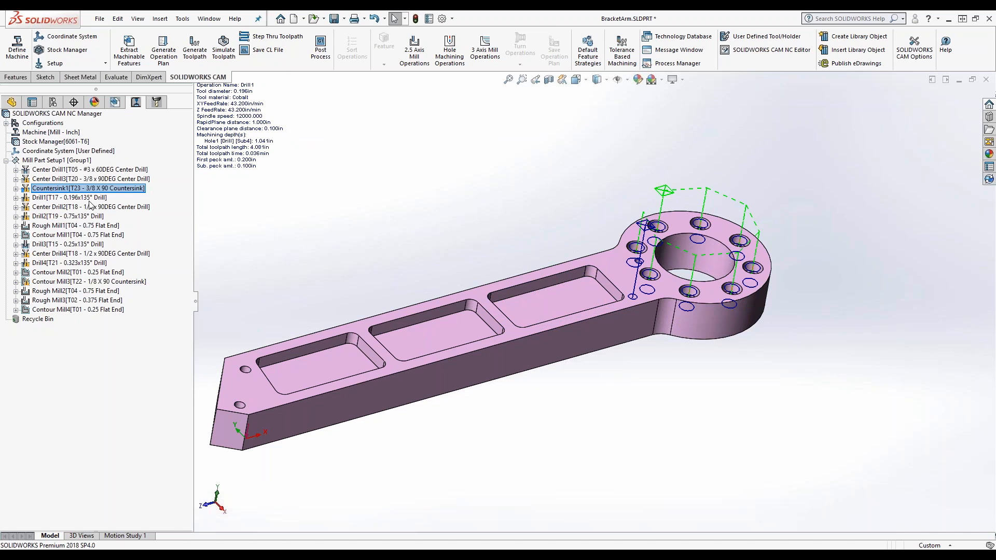
# Step: Sort the operations of Mill Part Setup1 by operation type and then by tool, using tool size
pyautogui.click(52, 161)
pyautogui.rightClick(47, 161)
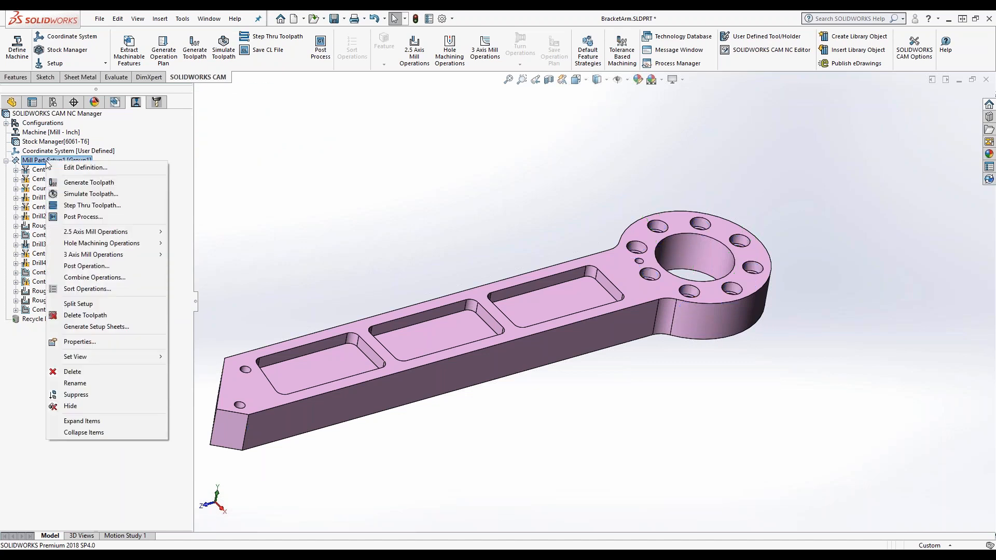
pyautogui.click(79, 289)
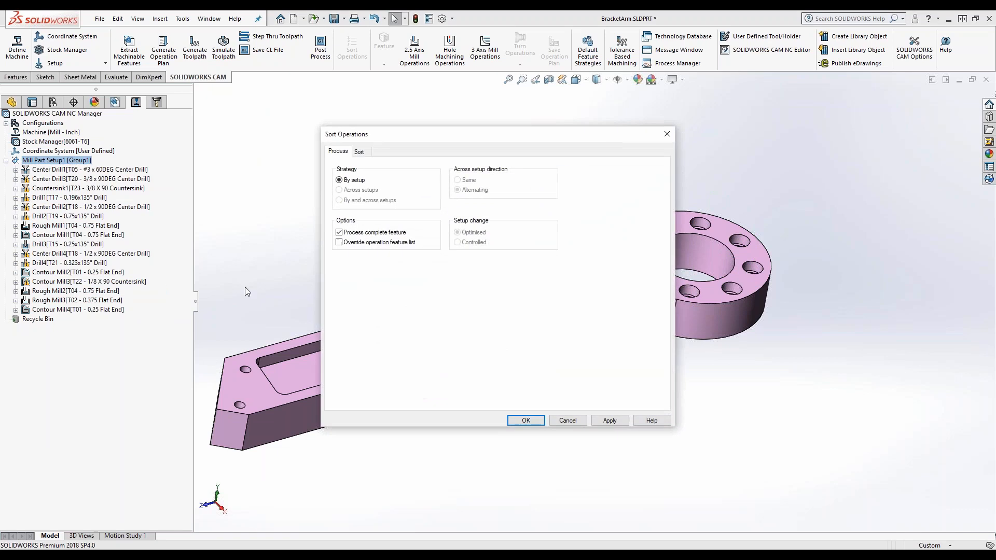
pyautogui.click(359, 152)
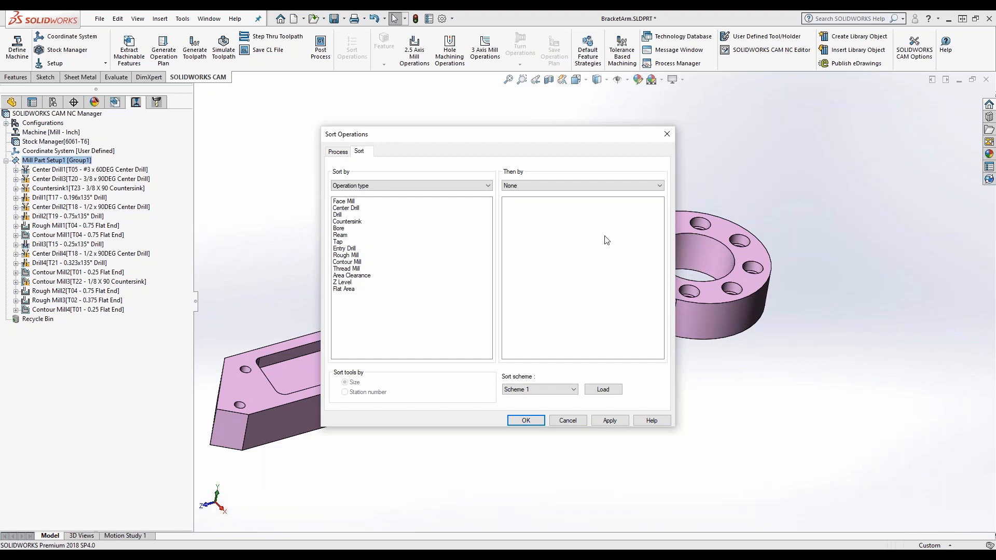
pyautogui.click(600, 188)
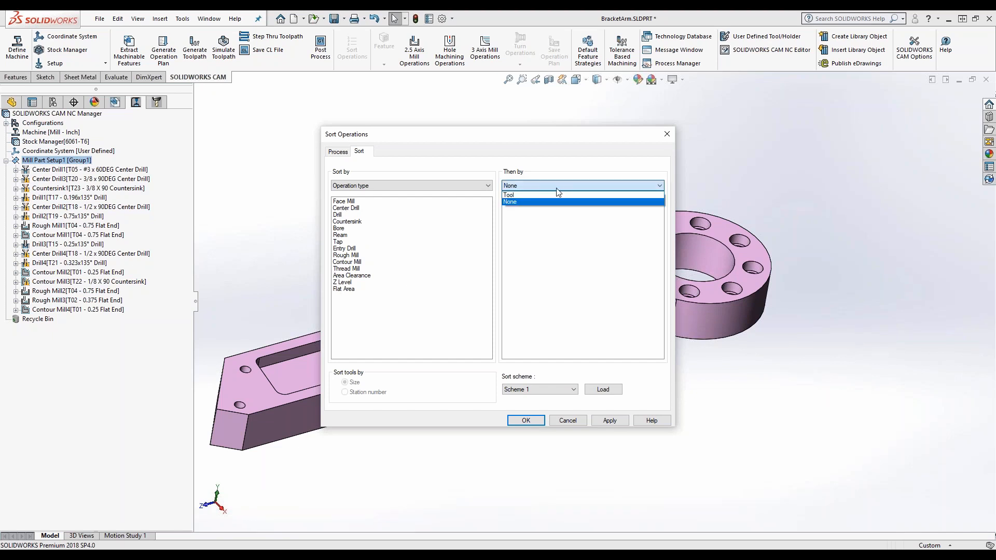
pyautogui.click(513, 195)
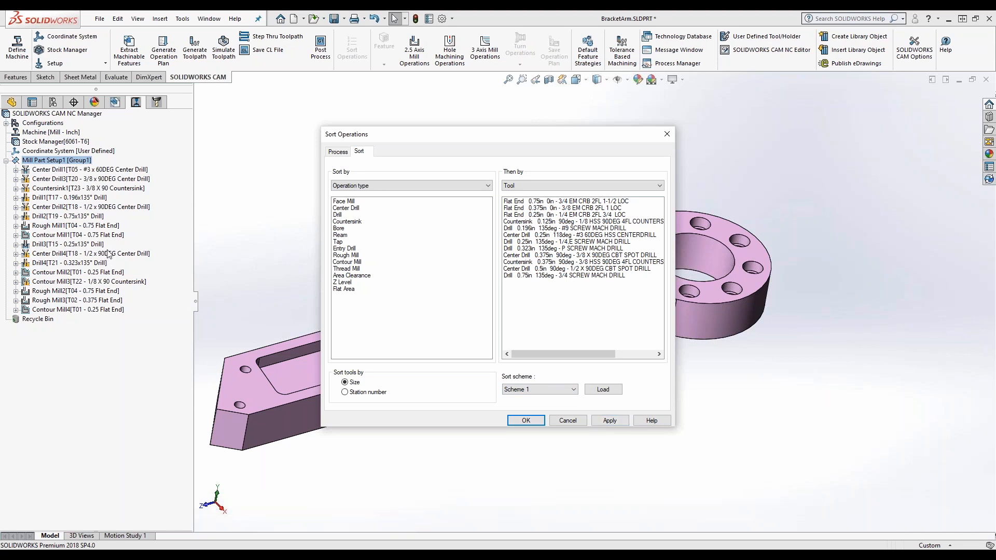
pyautogui.click(613, 421)
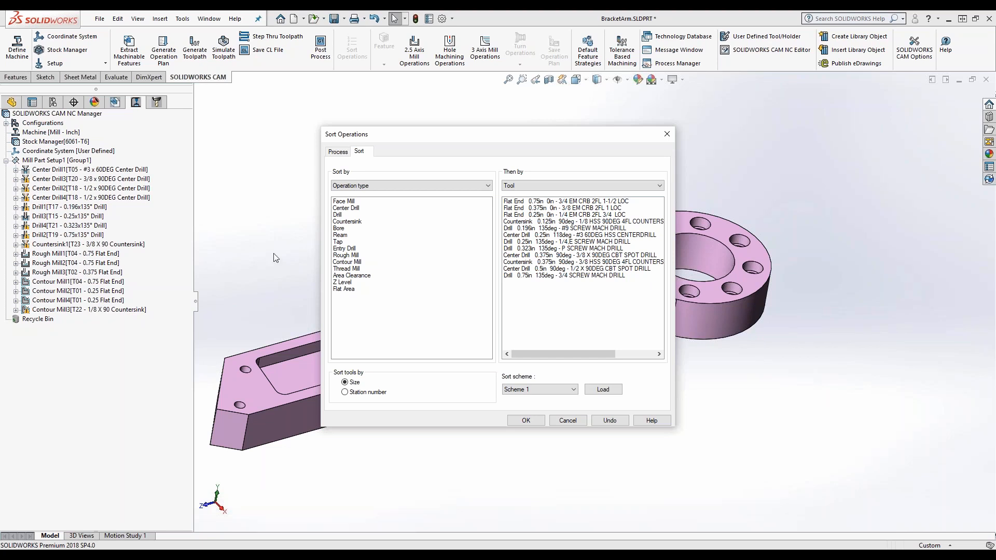
pyautogui.click(536, 421)
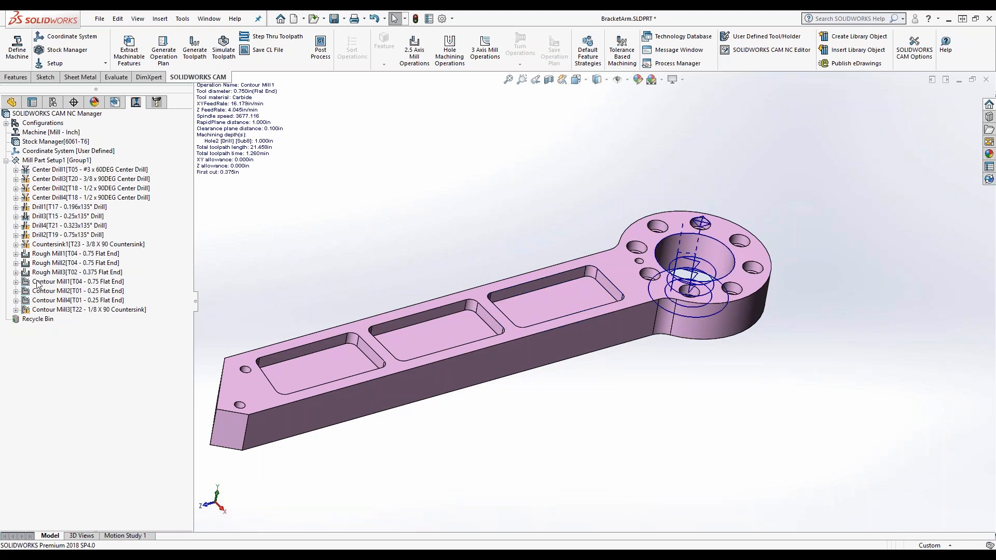
# Step: Move the Contour Mill1 operation directly after Rough Mill2
pyautogui.moveTo(37, 281); pyautogui.dragTo(43, 264)
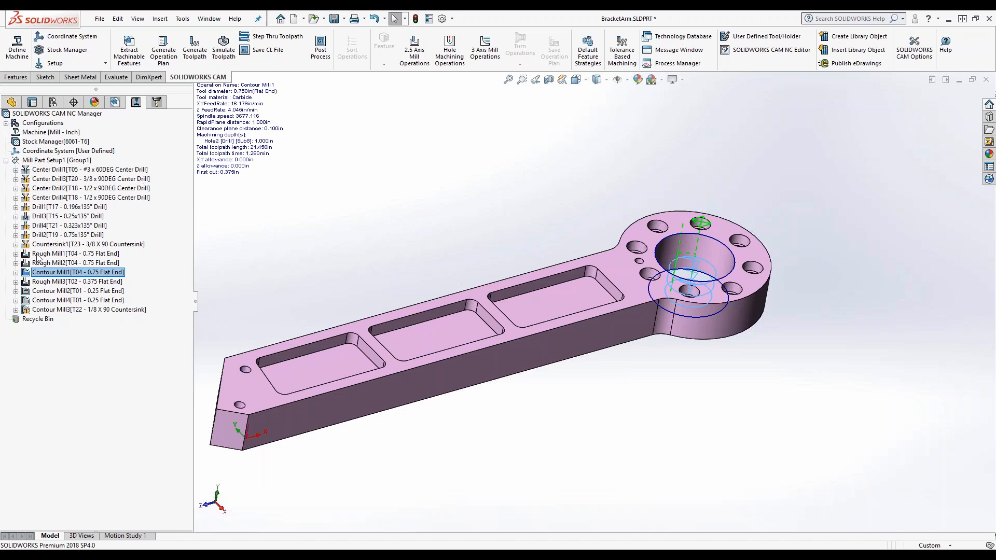
pyautogui.moveTo(36, 254)
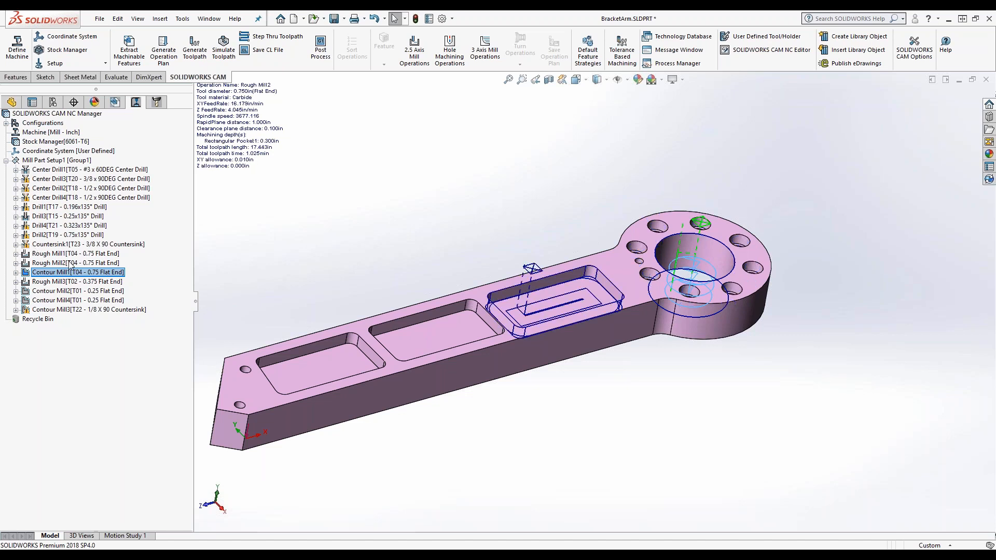
# Step: Post-process the operations to BracketArm.txt and go back to the beginning of the generated NC code
pyautogui.click(321, 54)
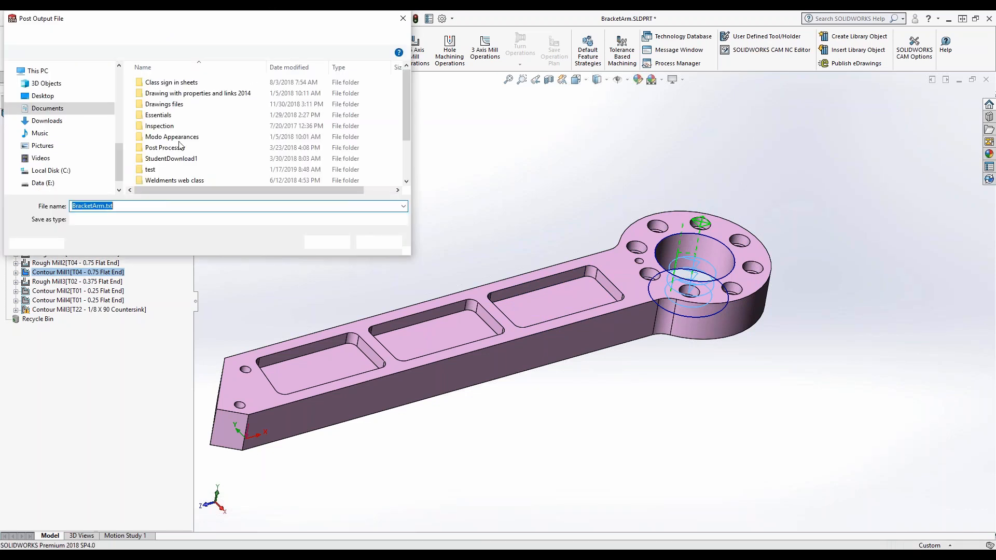
pyautogui.click(327, 243)
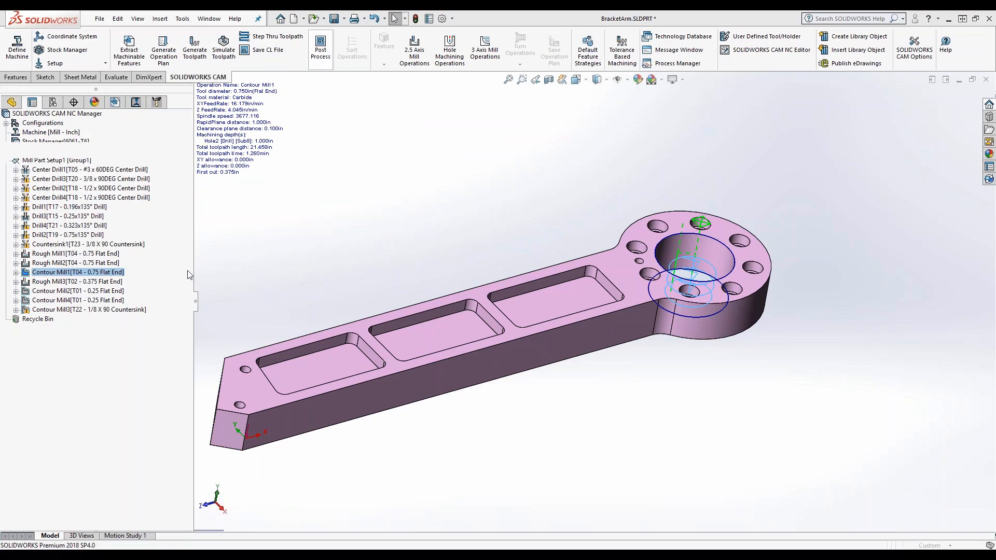
pyautogui.click(75, 191)
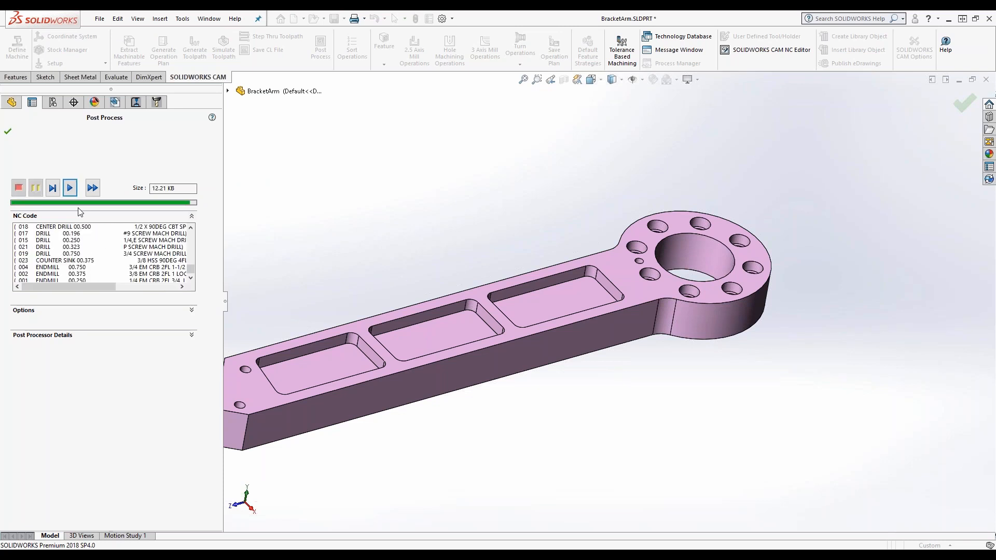
pyautogui.moveTo(190, 272); pyautogui.dragTo(188, 233)
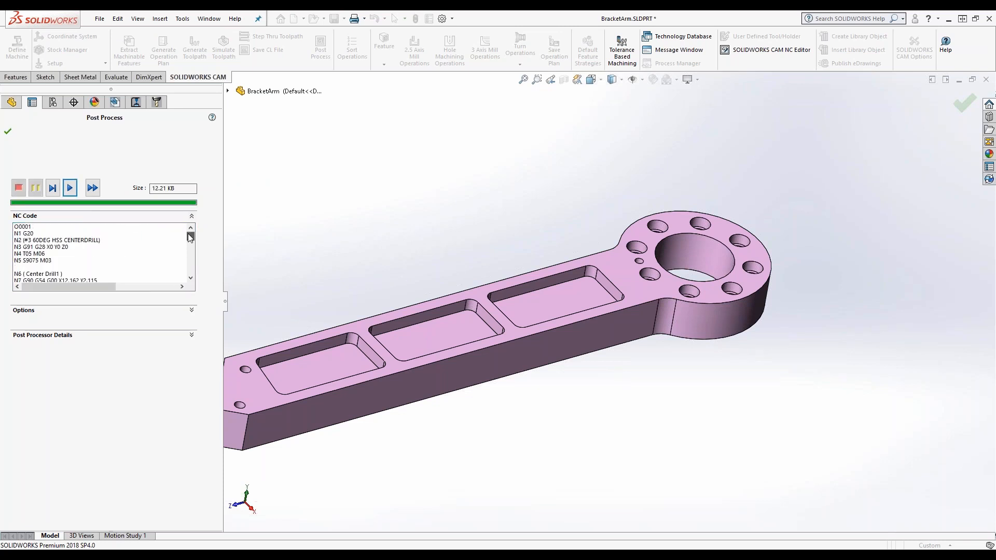
# Step: Show the post options, rerun the post process with the G-code opening in SOLIDWORKS CAM NC Editor, and finish post-processing
pyautogui.click(192, 310)
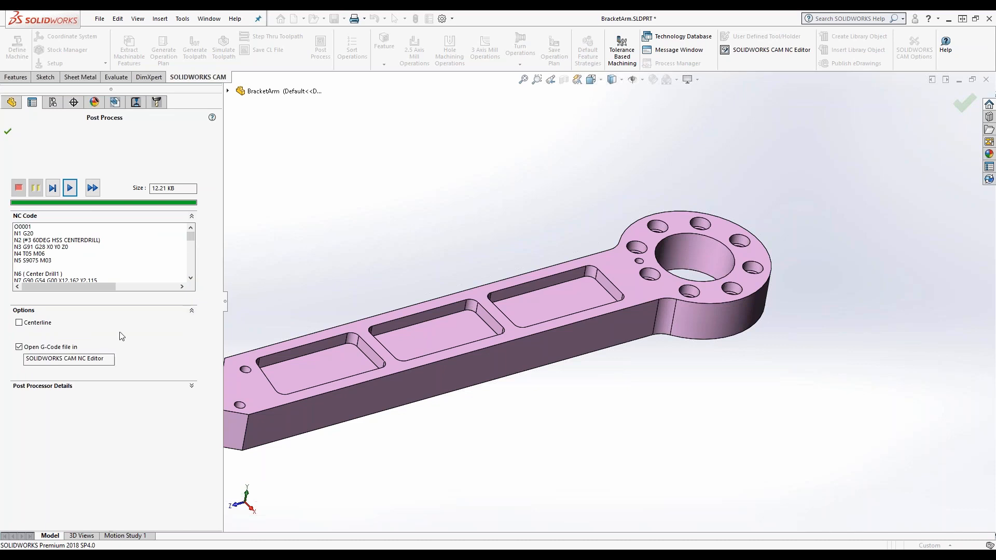
pyautogui.click(69, 187)
pyautogui.click(8, 131)
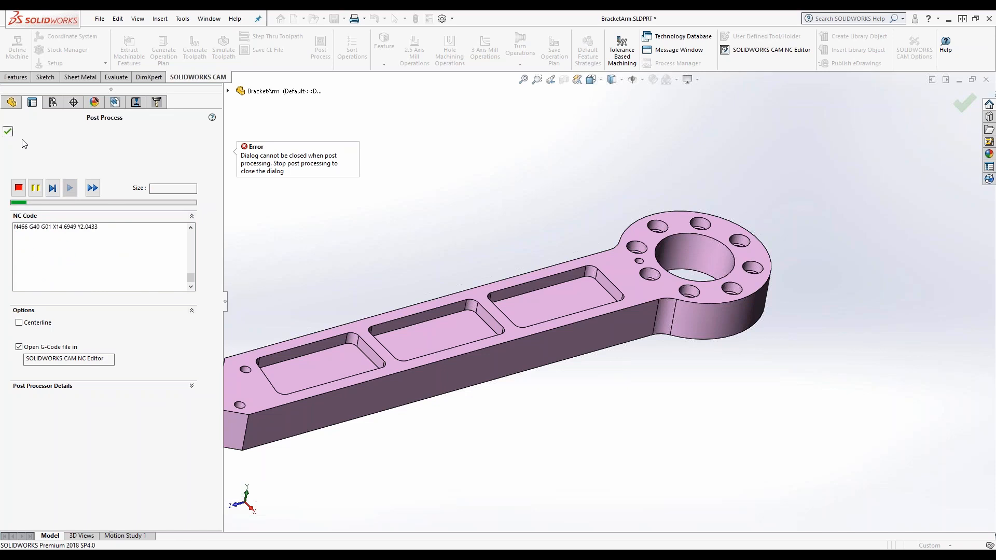
pyautogui.click(7, 133)
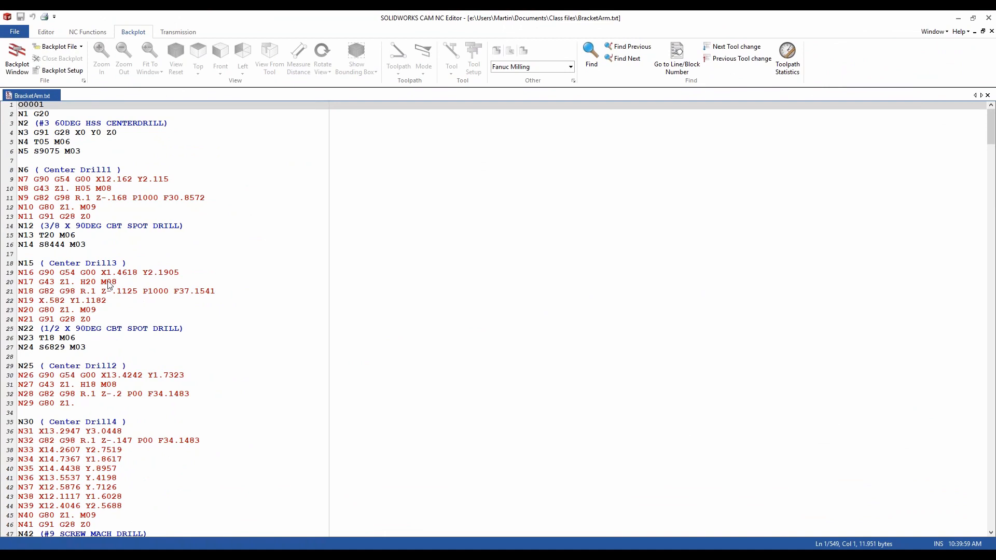
# Step: Backplot the BracketArm.txt G-code beside the program, play the toolpath at increased speed, and close the NC Editor
pyautogui.click(26, 63)
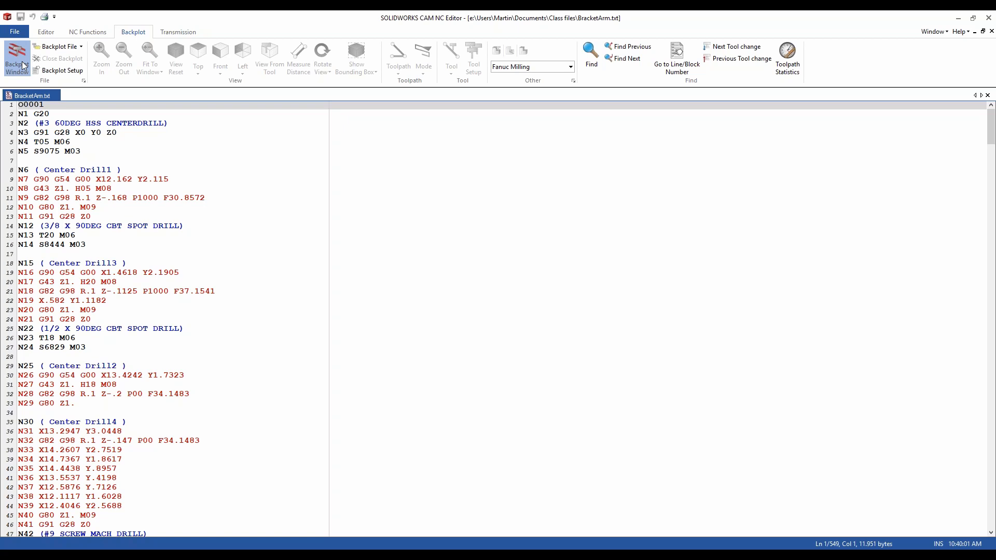
pyautogui.click(45, 113)
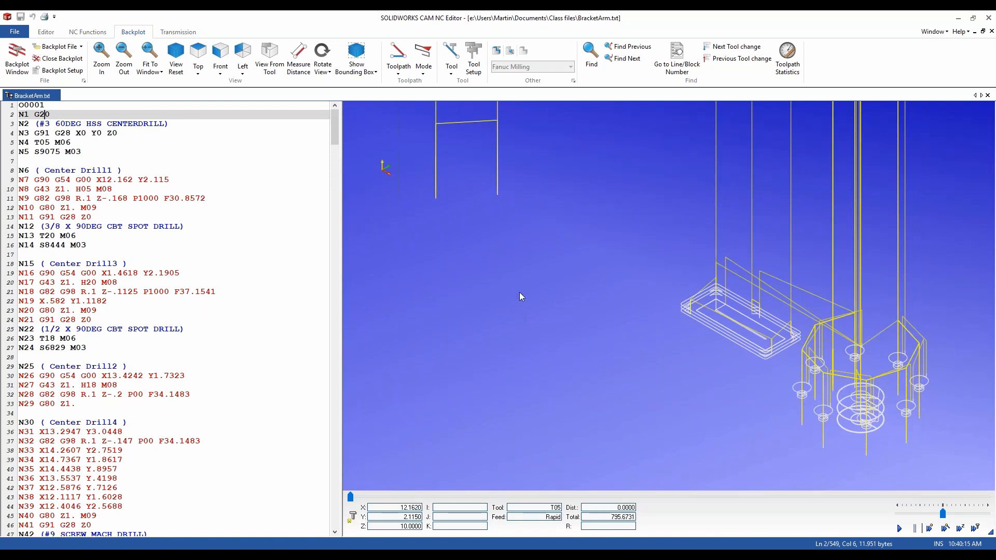
pyautogui.scroll(2, 519, 291)
pyautogui.scroll(-5, 549, 298)
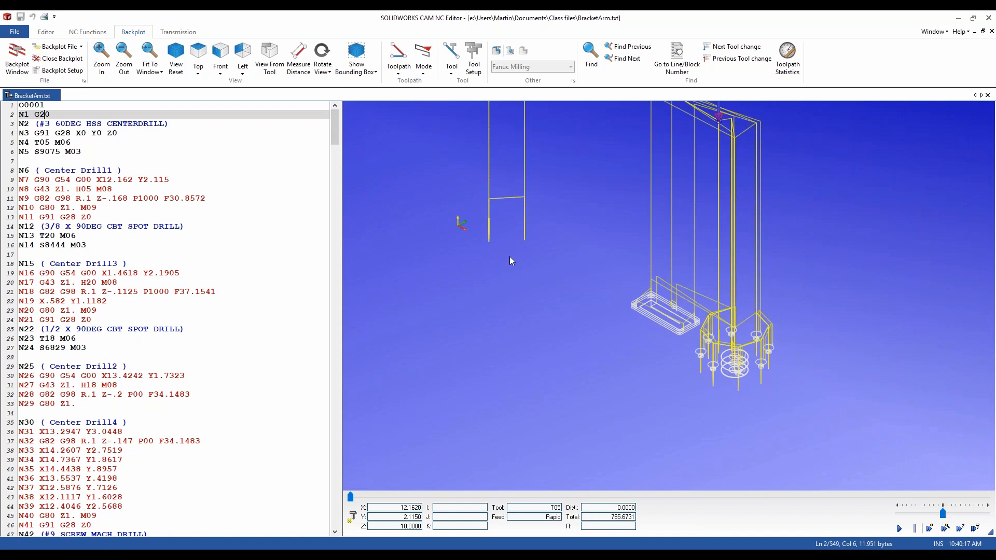
pyautogui.scroll(2, 702, 357)
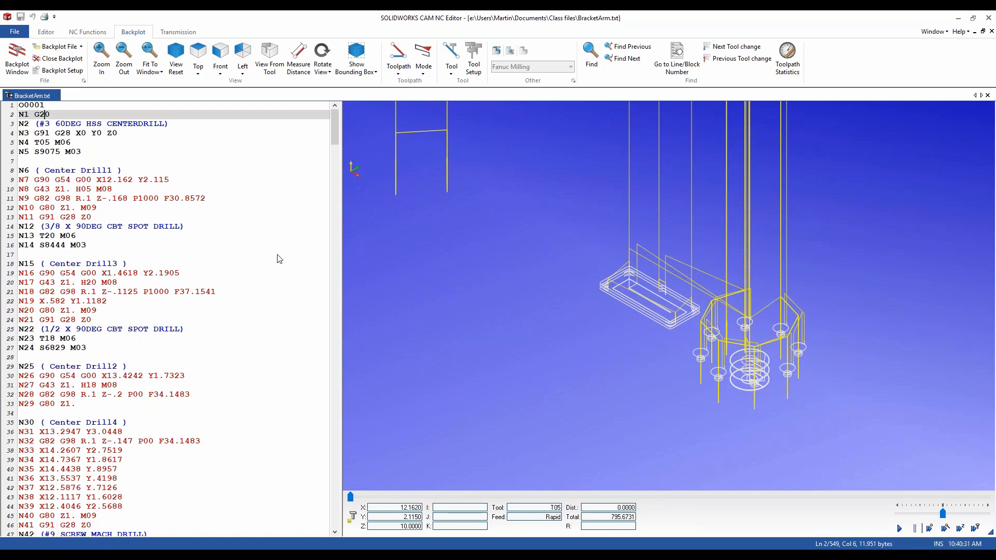
pyautogui.click(899, 529)
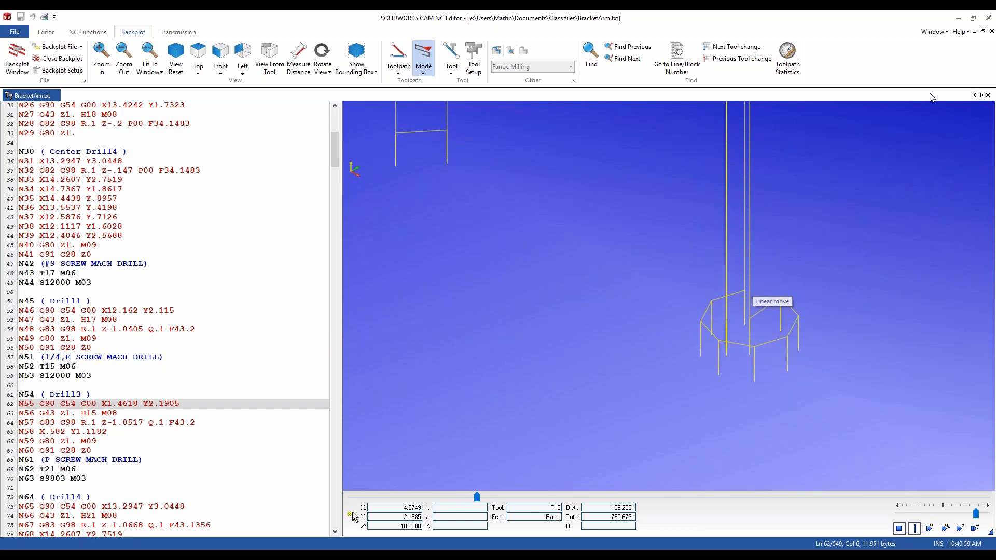
pyautogui.click(989, 19)
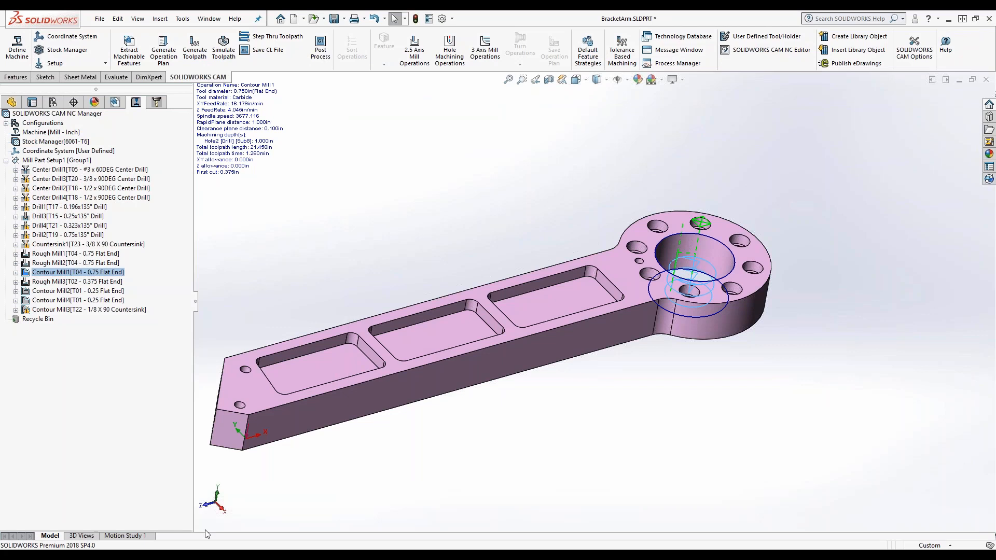
# Step: Switch to the running PowerPoint slide show and advance from the "How many clicks?" slide
pyautogui.moveTo(190, 555)
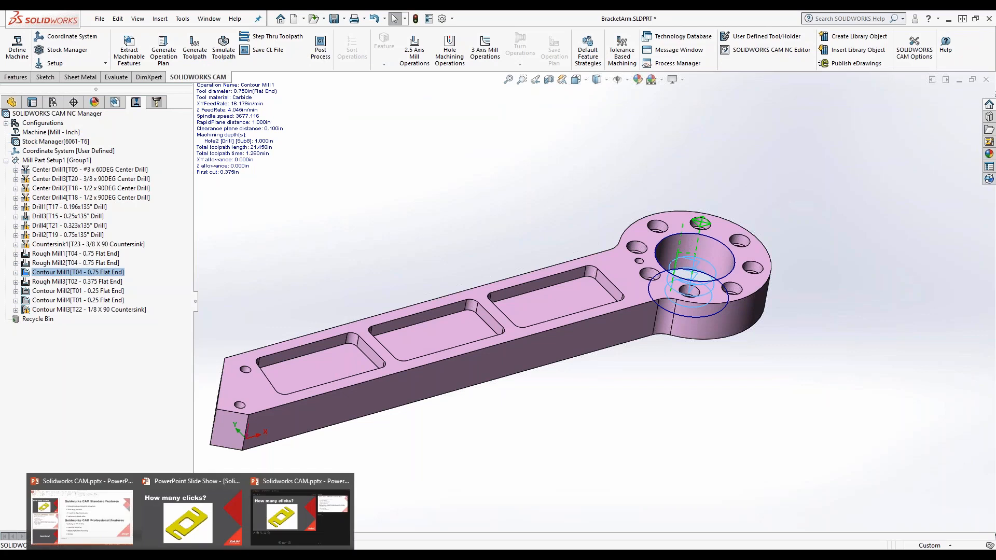
pyautogui.click(188, 538)
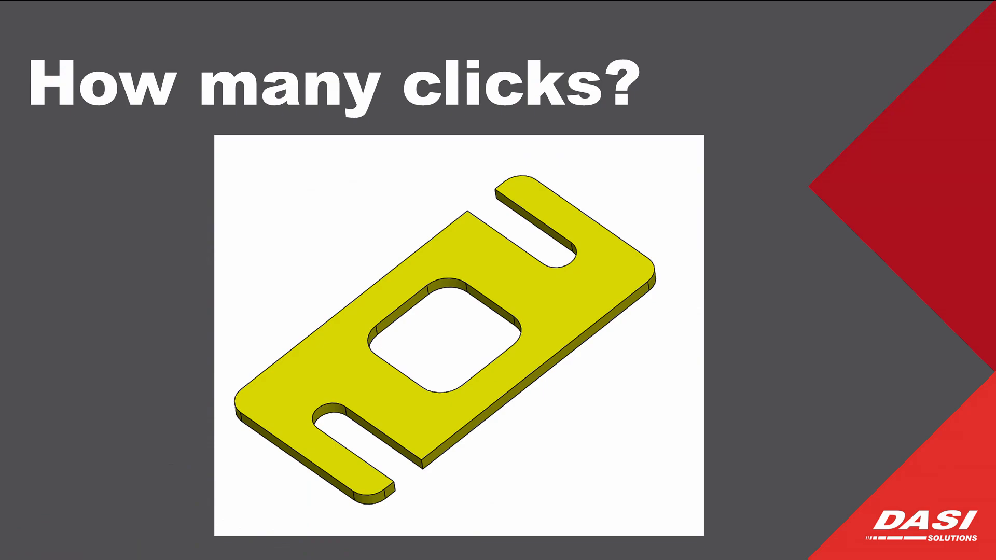
pyautogui.press('Right')
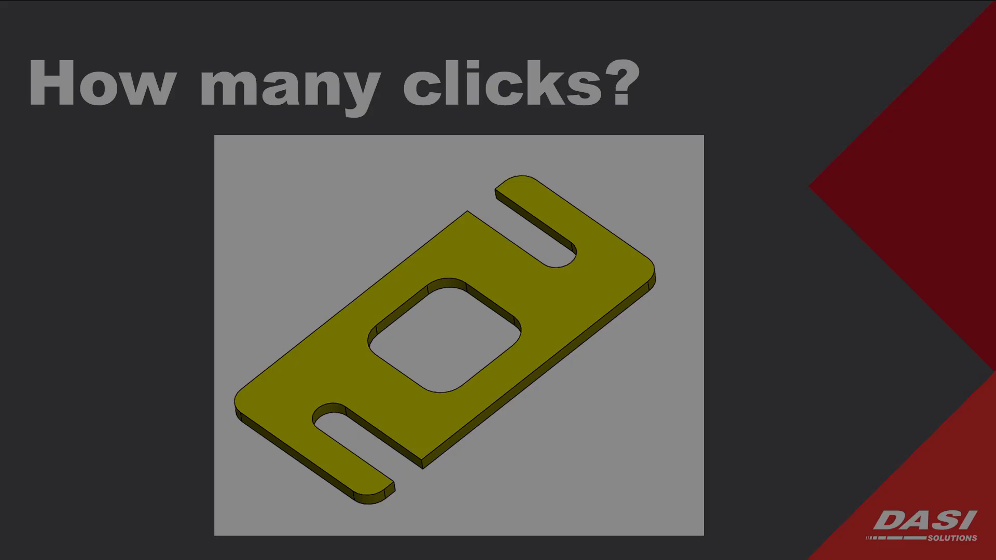